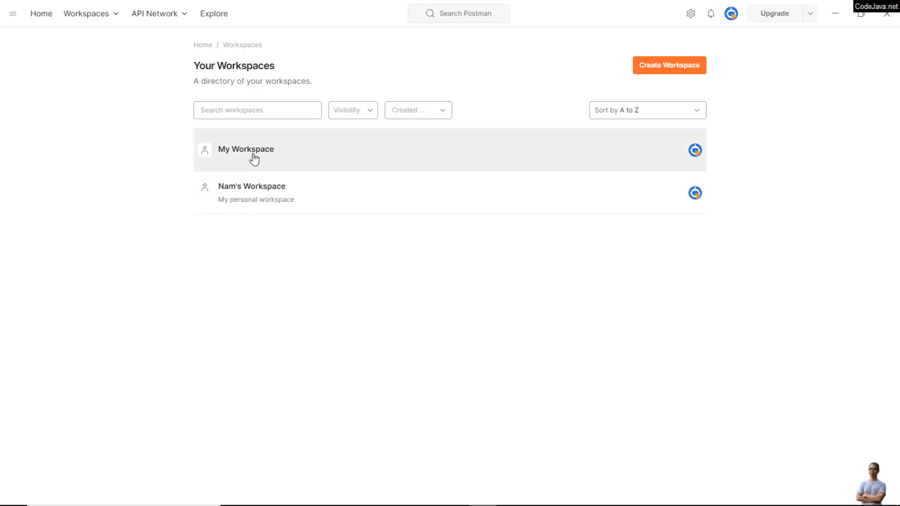
Step: Open My Workspace and examine the Test Add New User and Test Add Student requests in the REST API Request Validation Tests collection
left_click(253, 159)
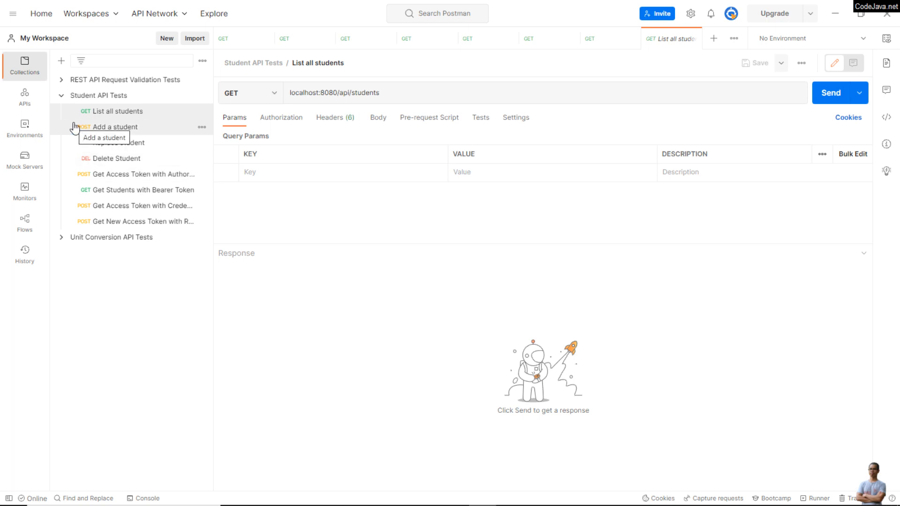
left_click(63, 99)
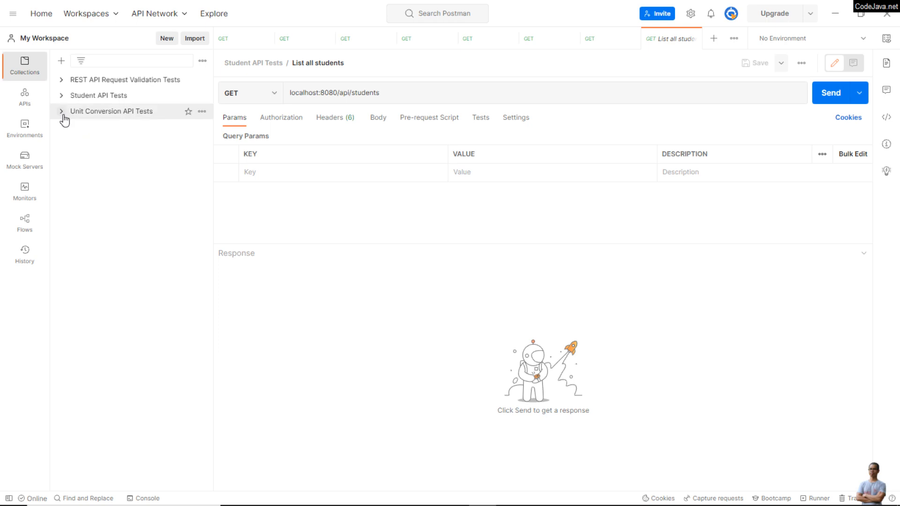
left_click(61, 81)
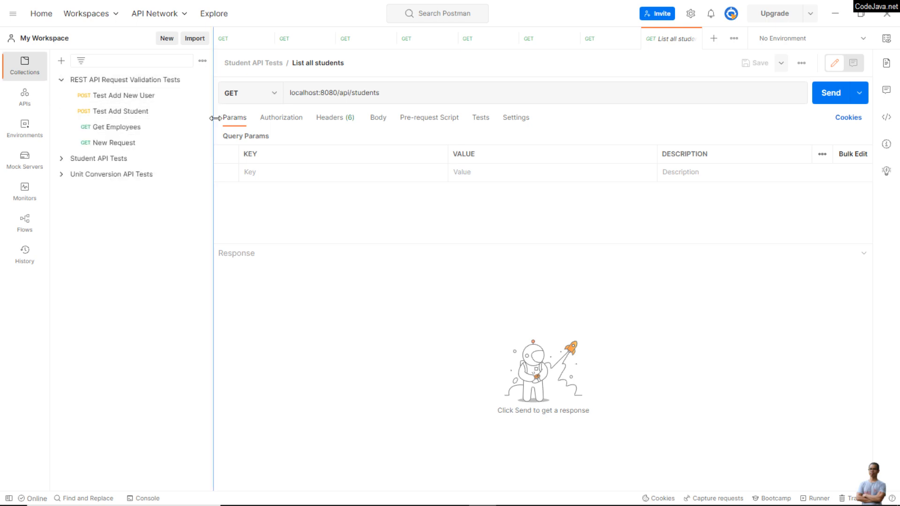
left_click_drag(213, 110, 233, 110)
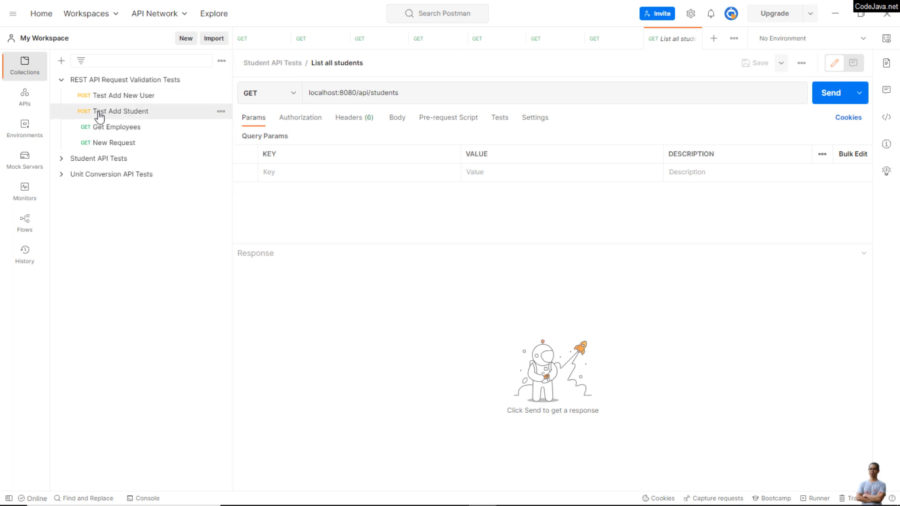
left_click(131, 96)
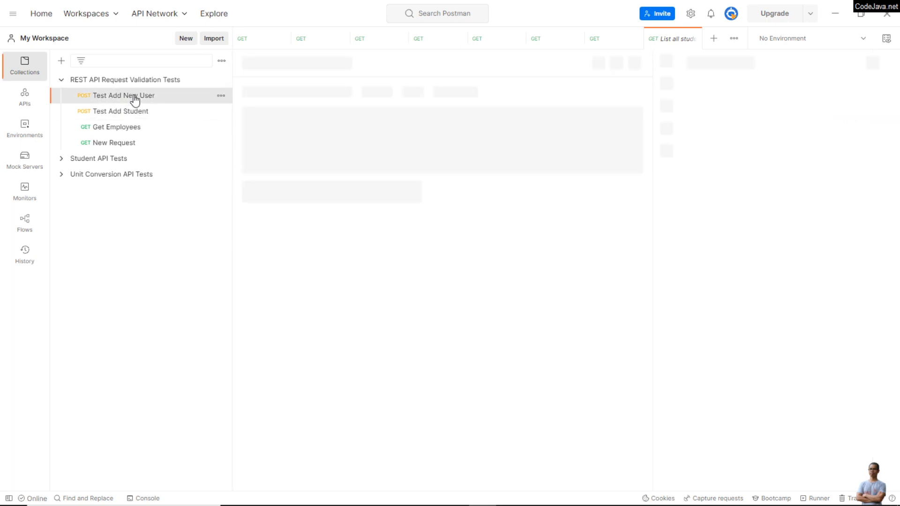
left_click(113, 111)
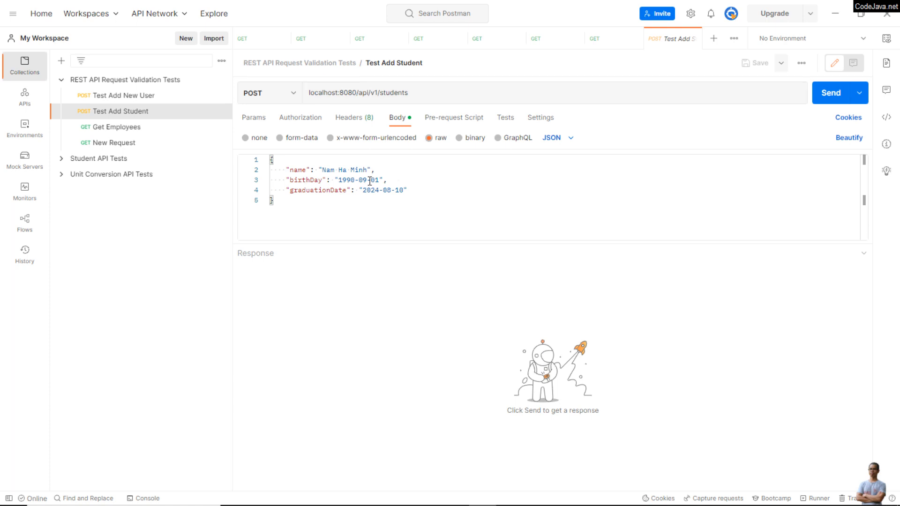
Step: Examine the requests in the Student API Tests collection and open the Unit Conversion API Tests collection
left_click(62, 160)
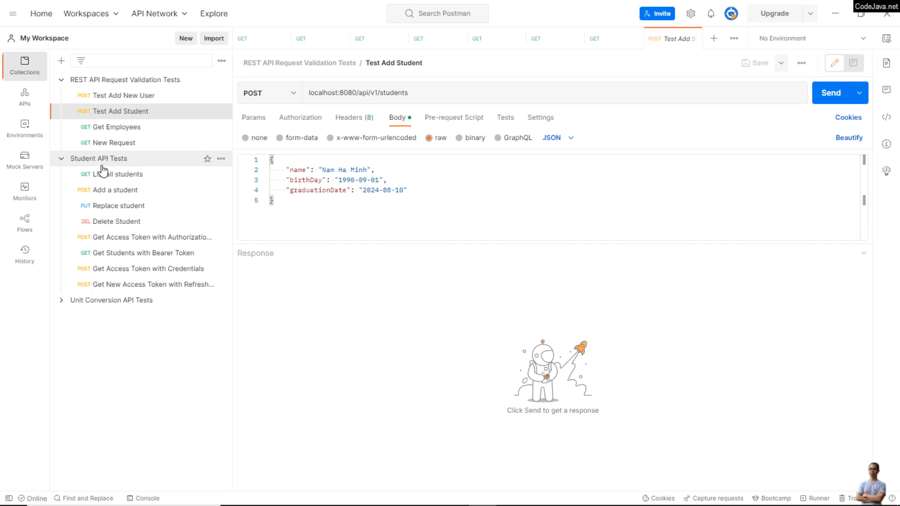
left_click(129, 160)
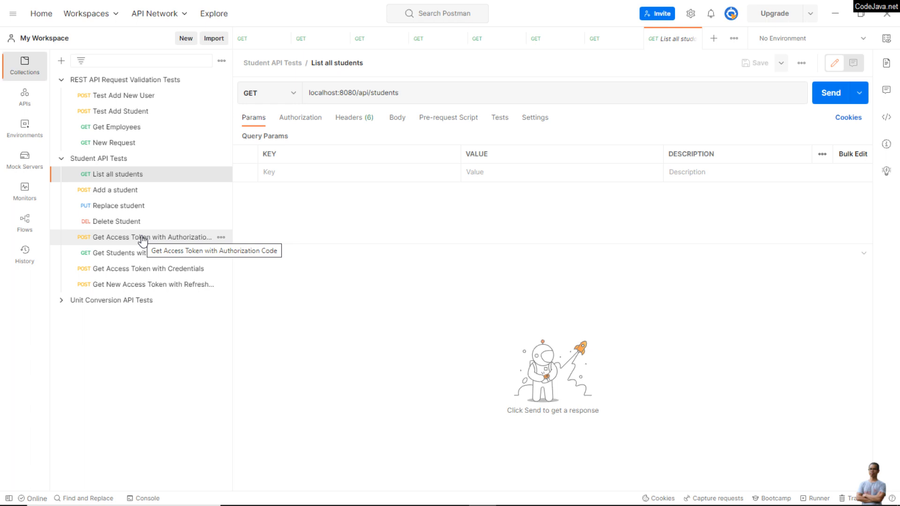
left_click(121, 191)
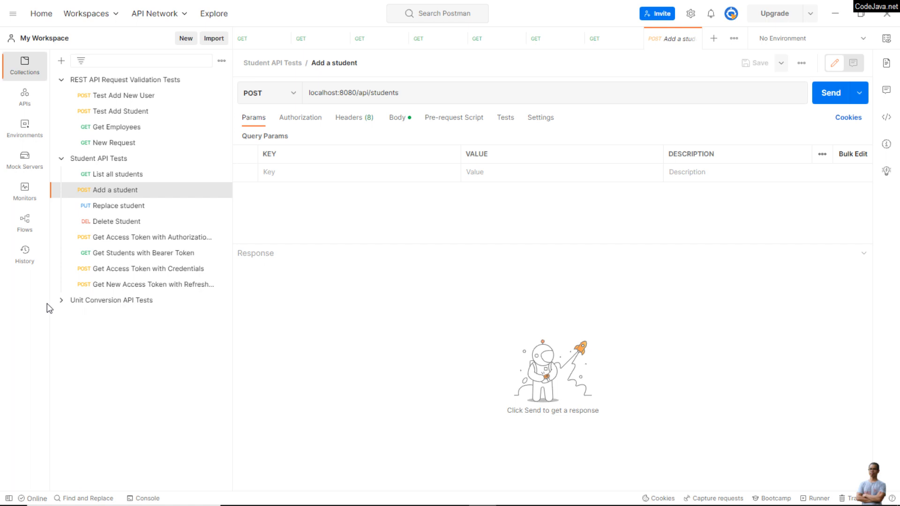
left_click(61, 302)
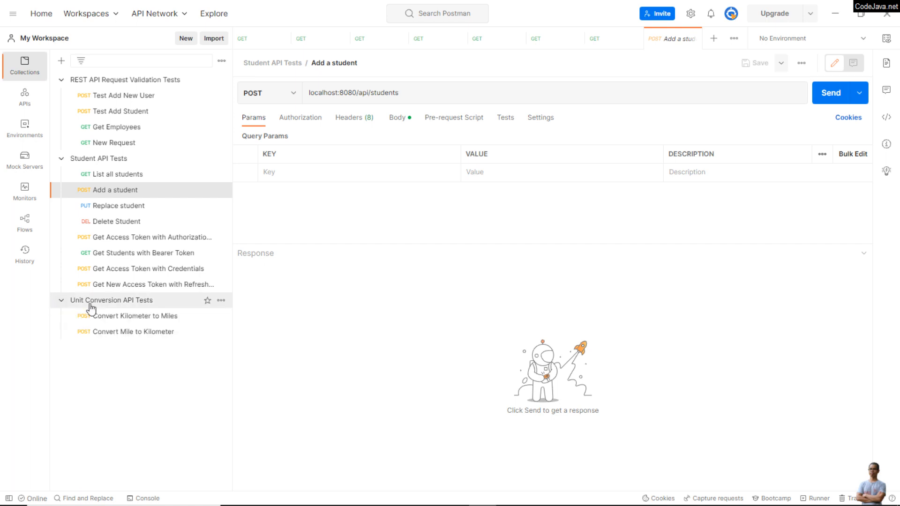
left_click(153, 302)
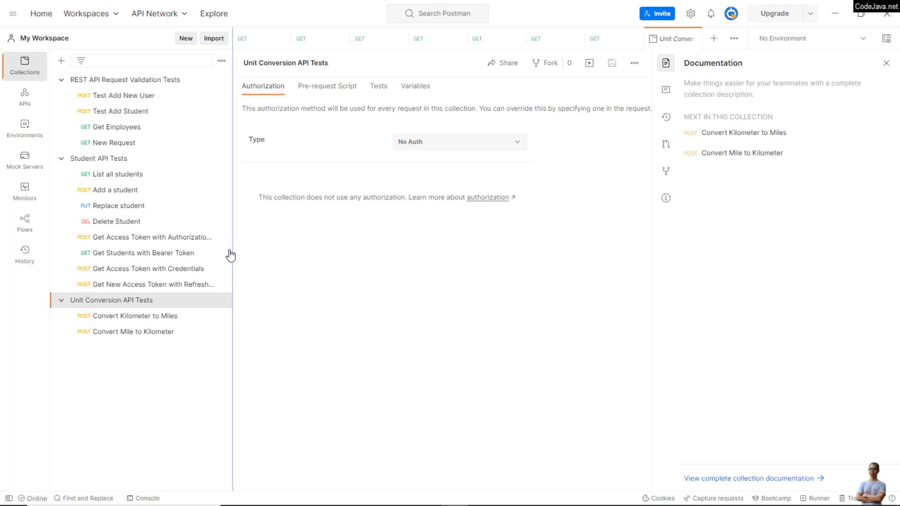
Step: Create a workspace named Demo Workspace with Personal visibility
left_click(84, 16)
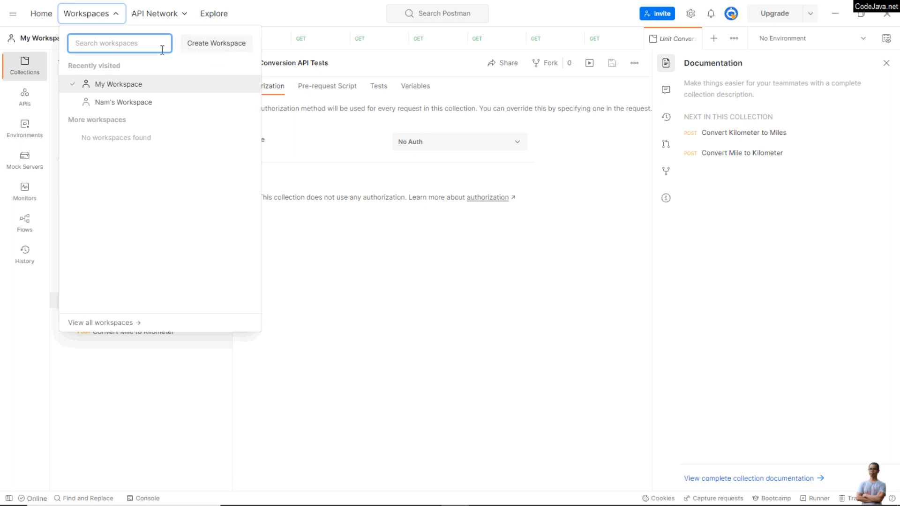
left_click(207, 47)
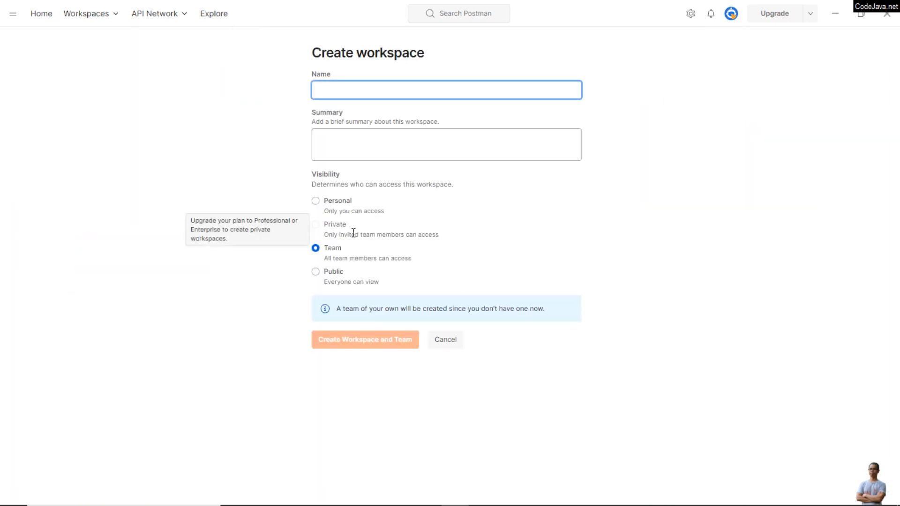
type("Demo ")
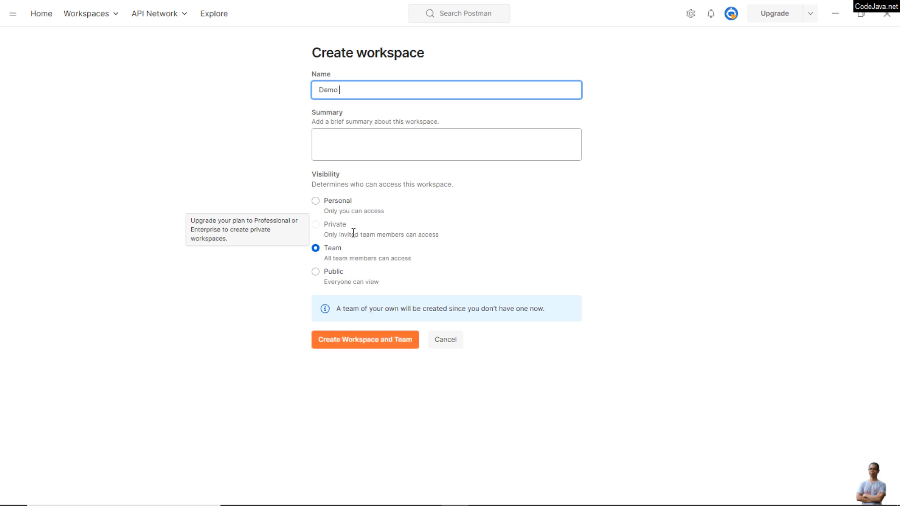
type("Workspace")
left_click(323, 204)
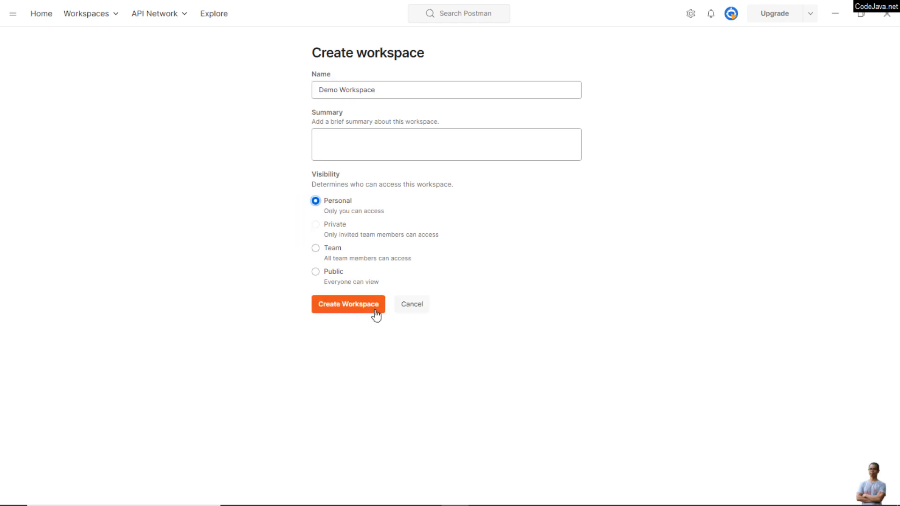
left_click(333, 308)
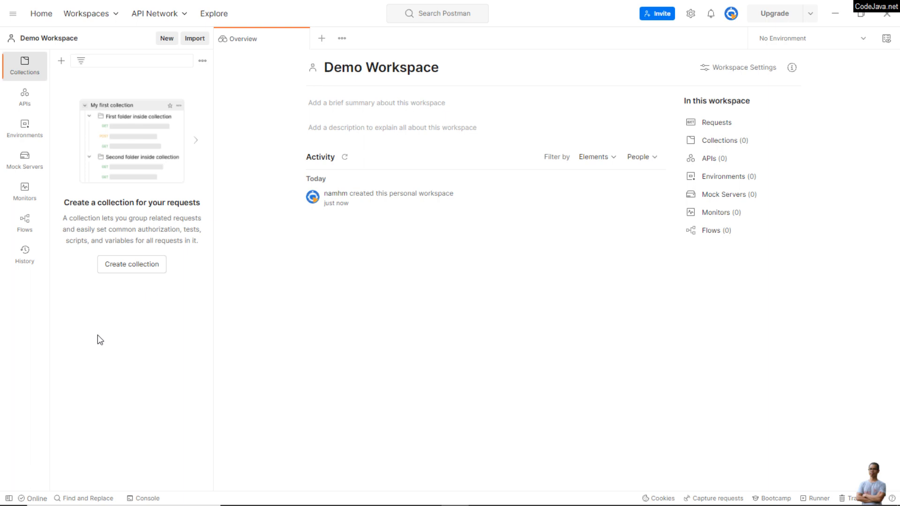
Step: Create a collection in Demo Workspace and name it Test GitHub APIs
left_click(117, 266)
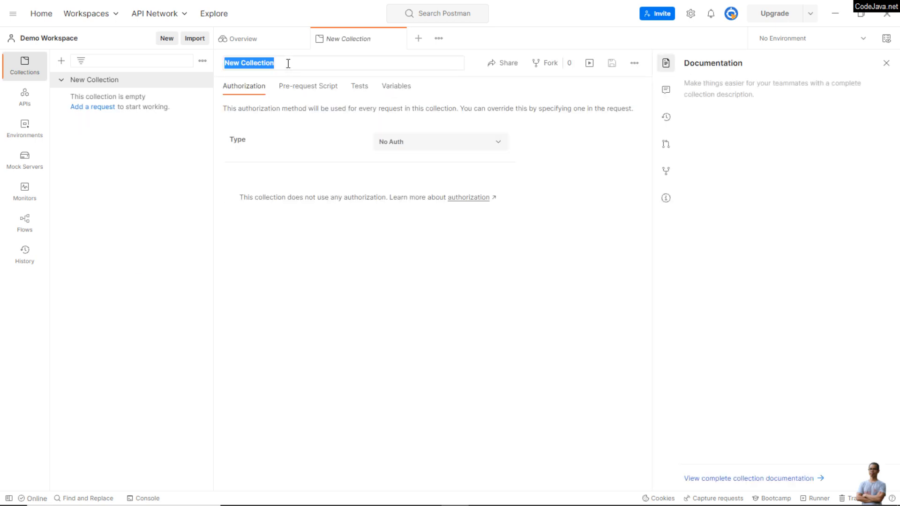
left_click(289, 66)
key("ctrl+a")
type("Tres")
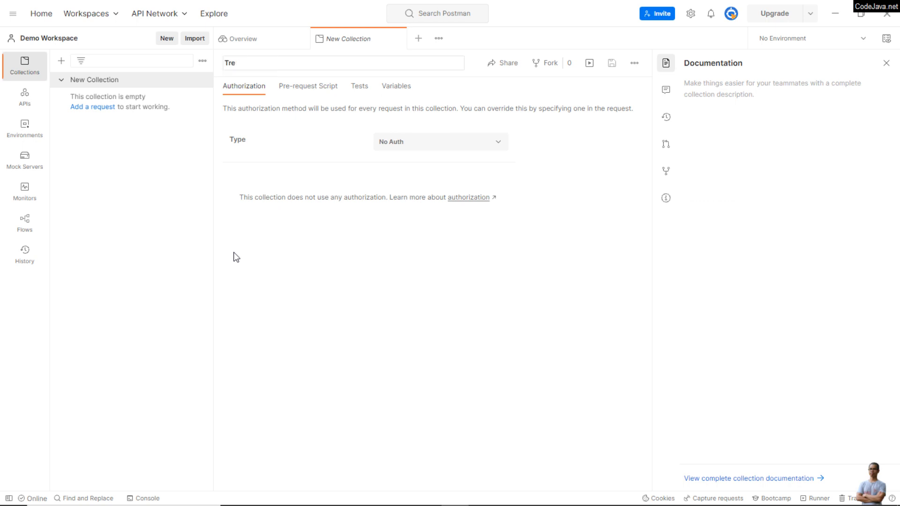
key("BackSpace")
key("BackSpace")
type("est GitHub APIs")
key("Return")
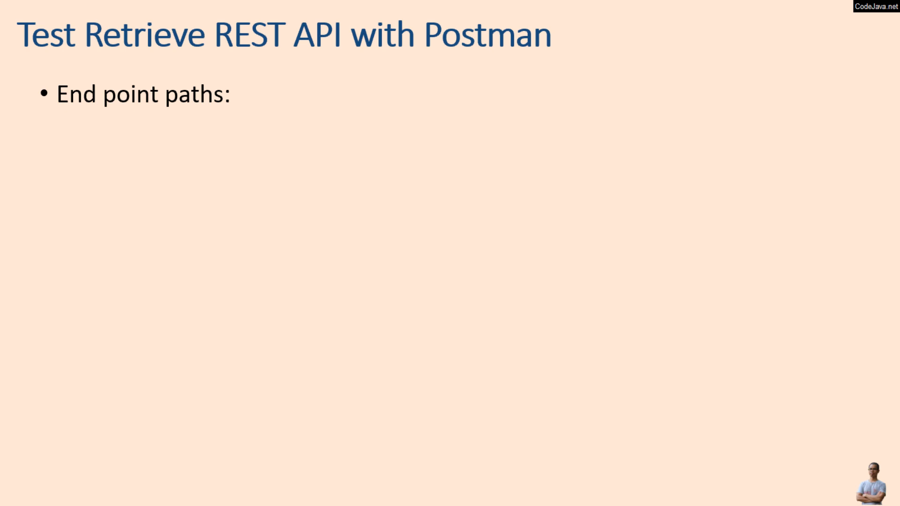
key("Right")
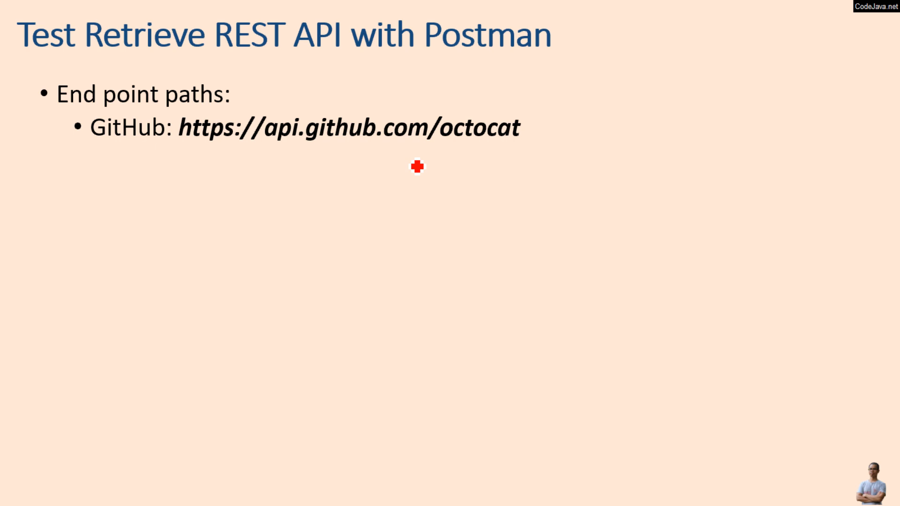
key("Right")
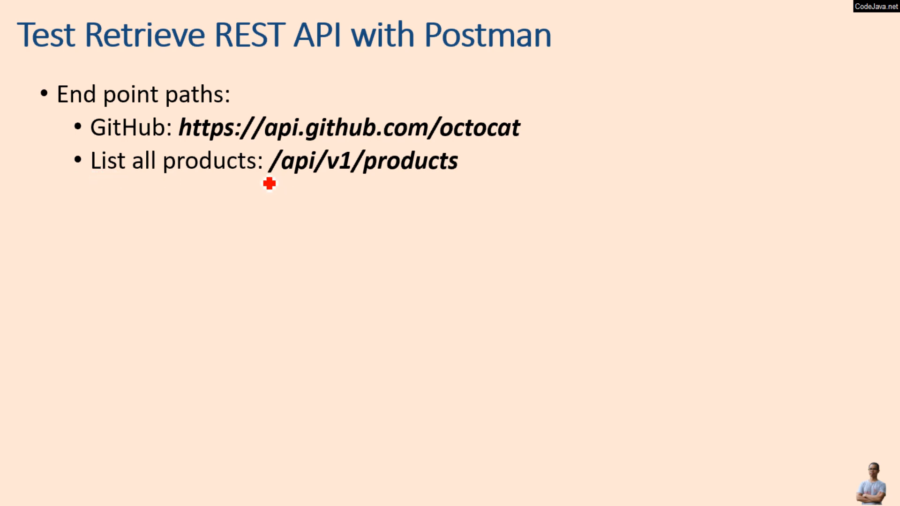
left_click_drag(262, 176, 472, 178)
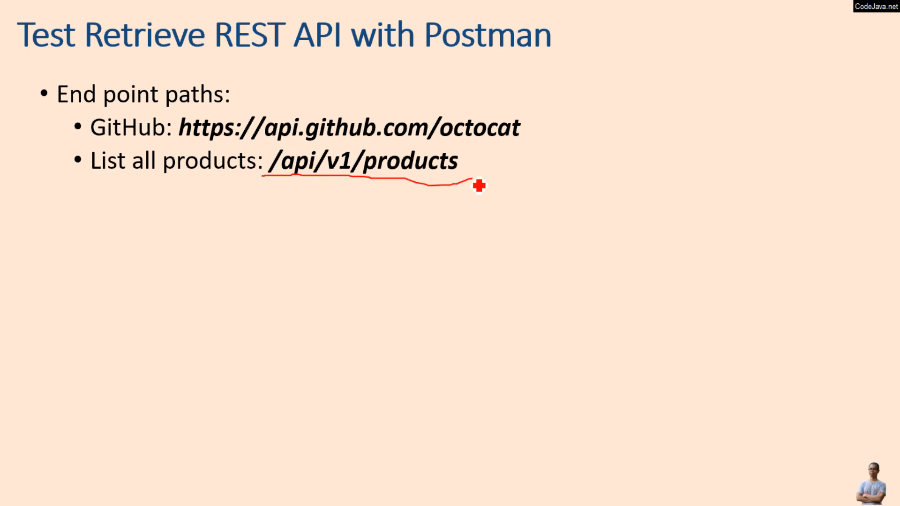
key("e")
key("Right")
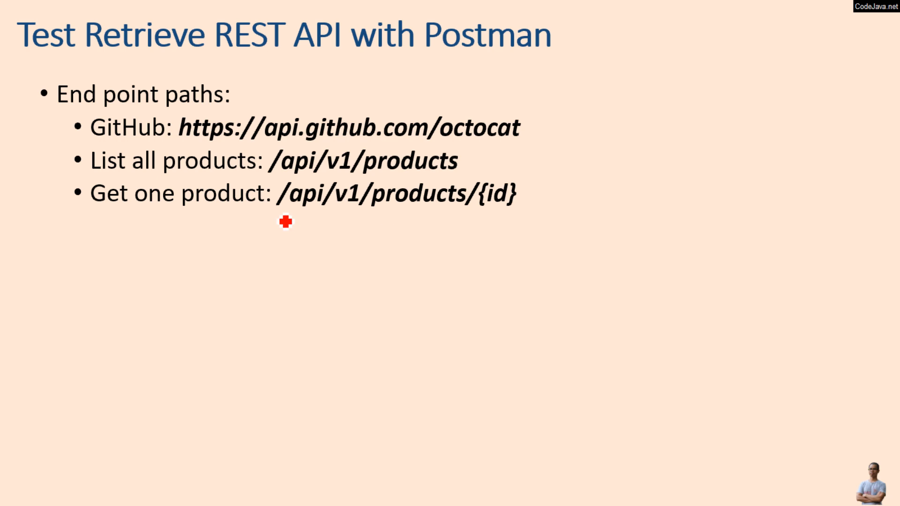
mouse_move(285, 221)
left_mouse_down()
mouse_move(353, 212)
mouse_move(550, 221)
left_mouse_up()
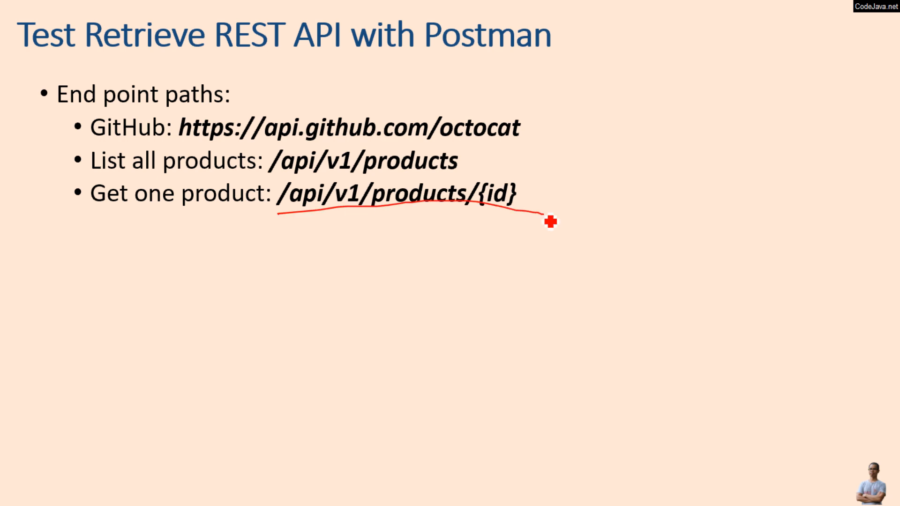
Step: Switch to Postman and add a request named GitHub Octocat API to the Test GitHub APIs collection
key("alt+Tab")
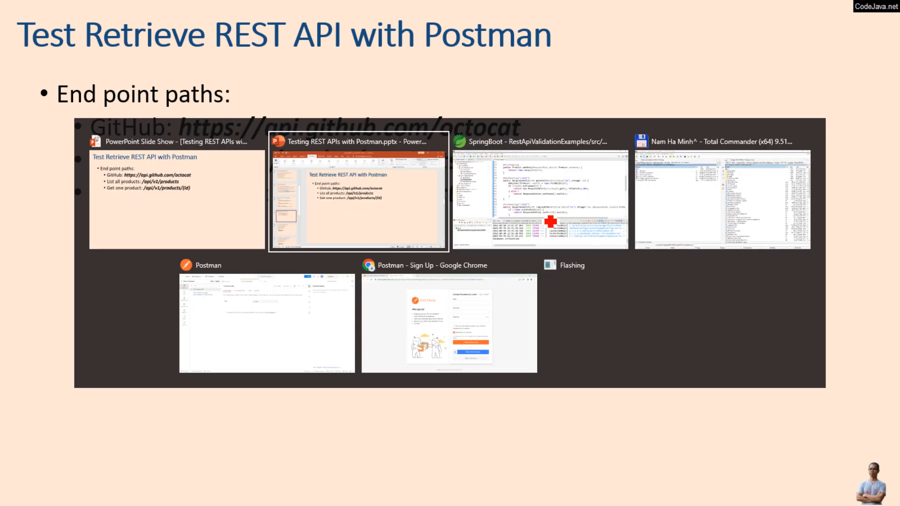
key("alt+Tab")
key("alt+Tab")
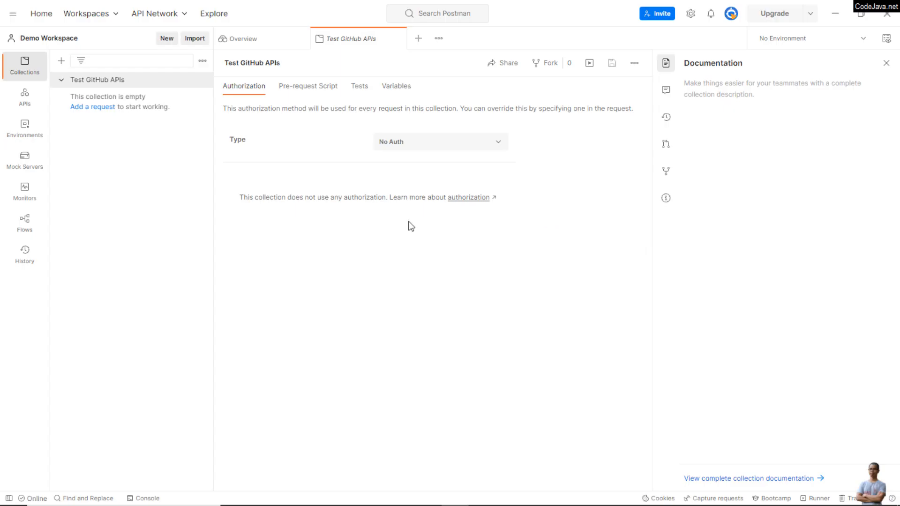
left_click(90, 108)
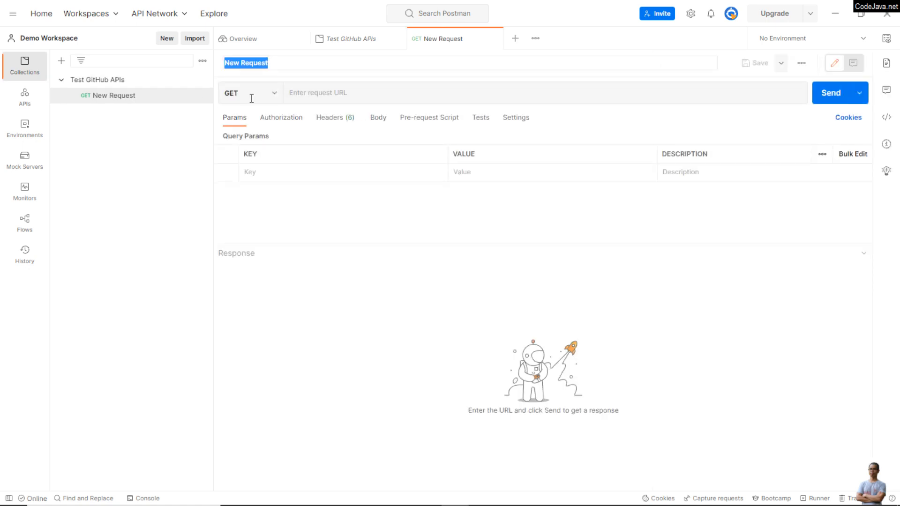
left_click(273, 92)
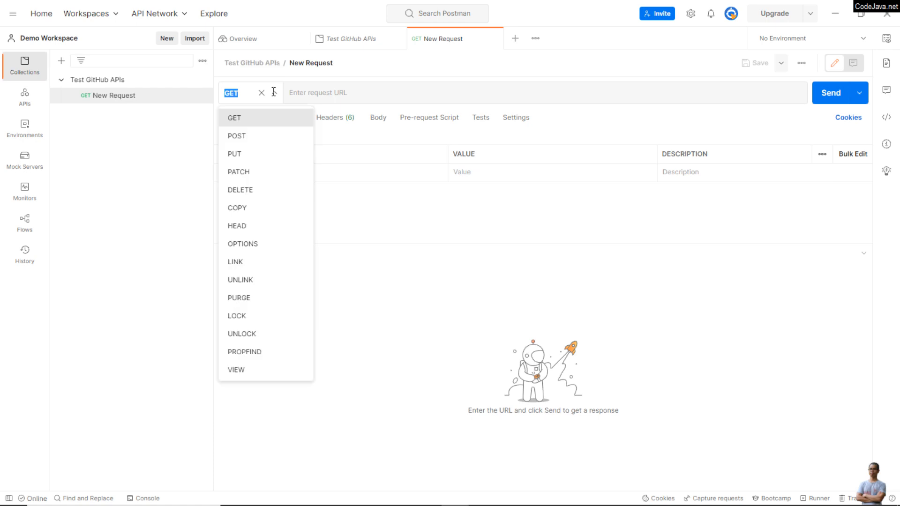
left_click(334, 92)
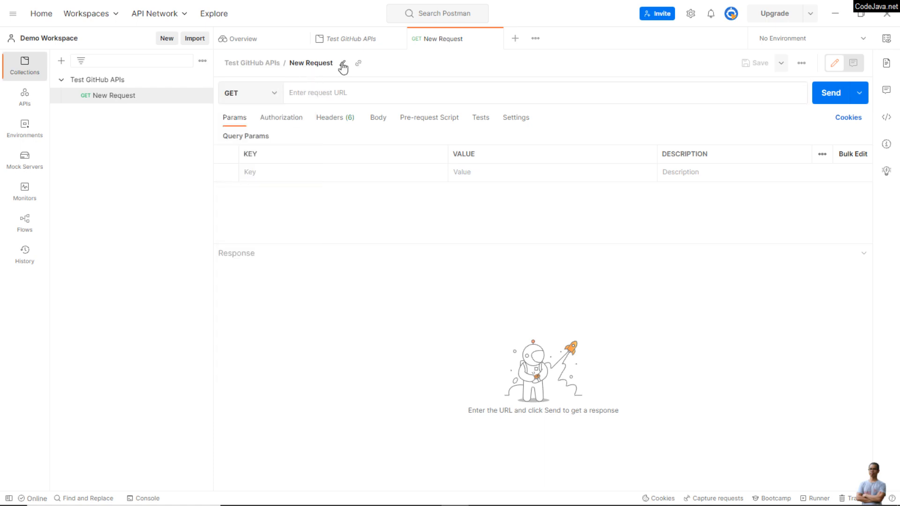
left_click(343, 63)
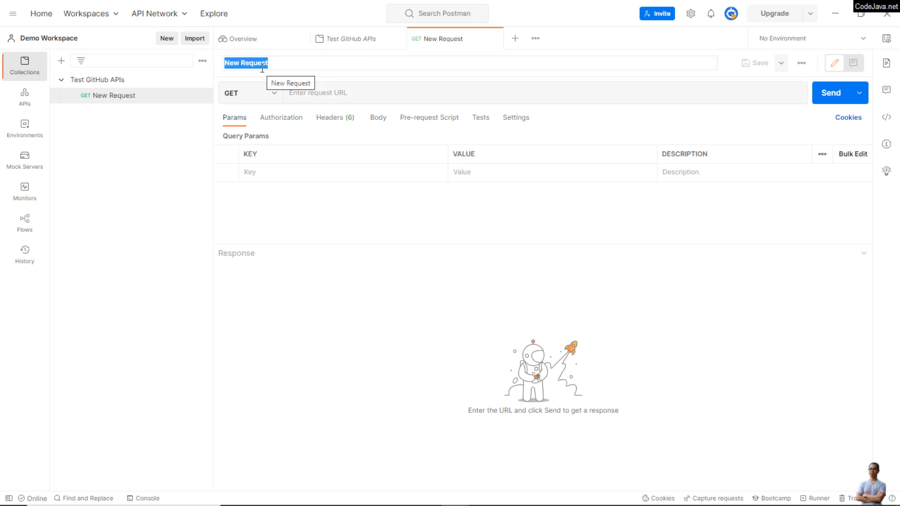
type("GitH")
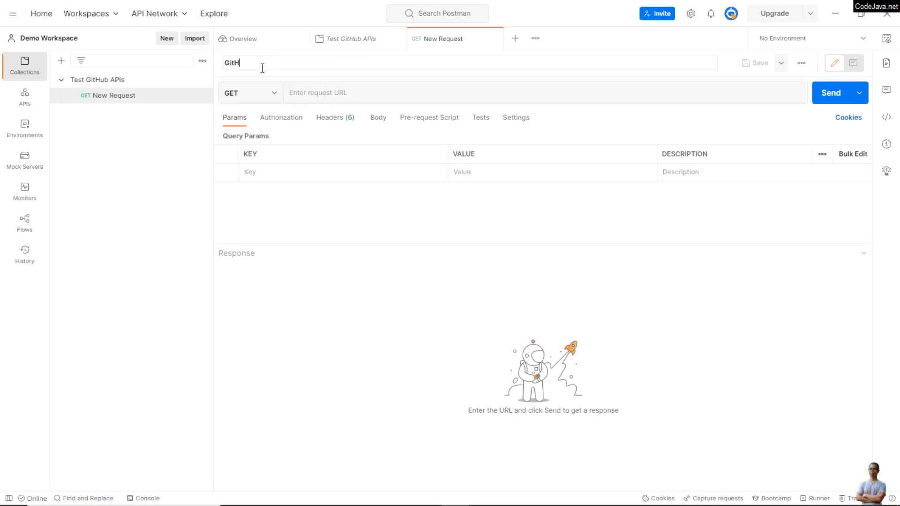
type("ub Octocat API")
left_click(329, 96)
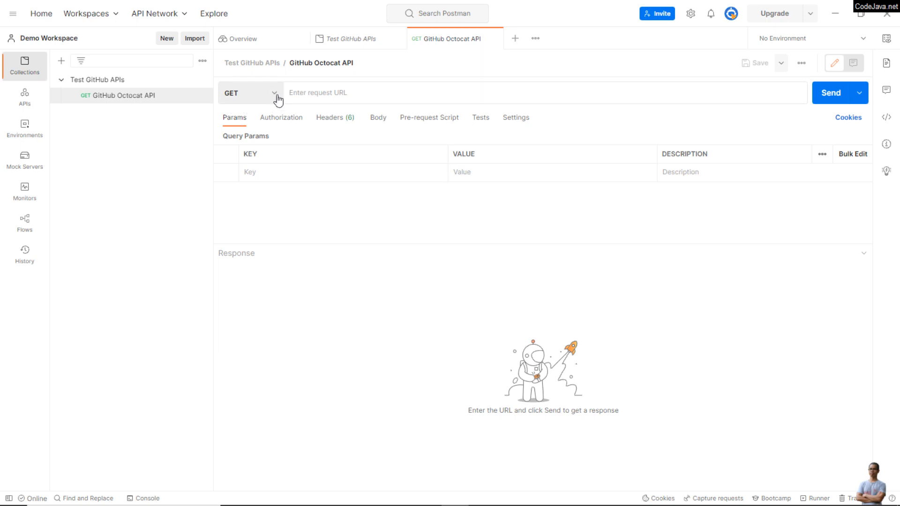
left_click(274, 93)
left_click(334, 94)
type("https://api")
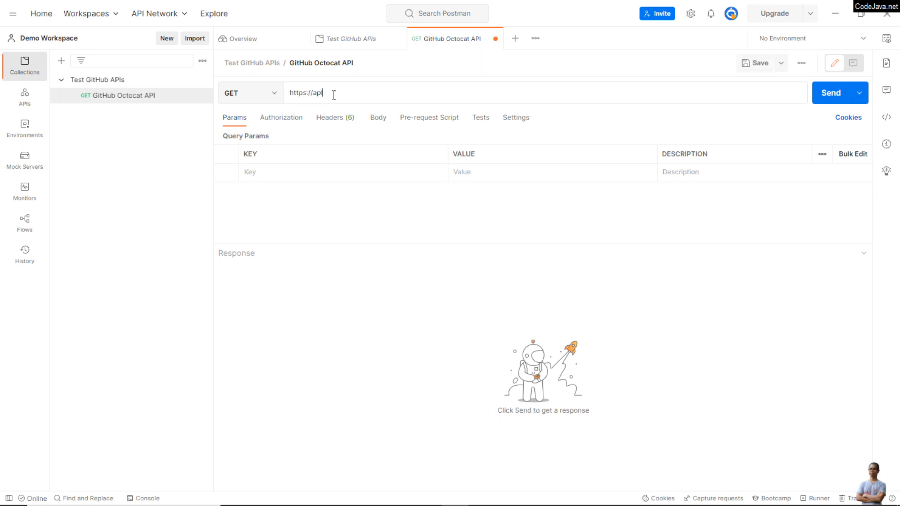
type(".github.com/")
left_click(829, 107)
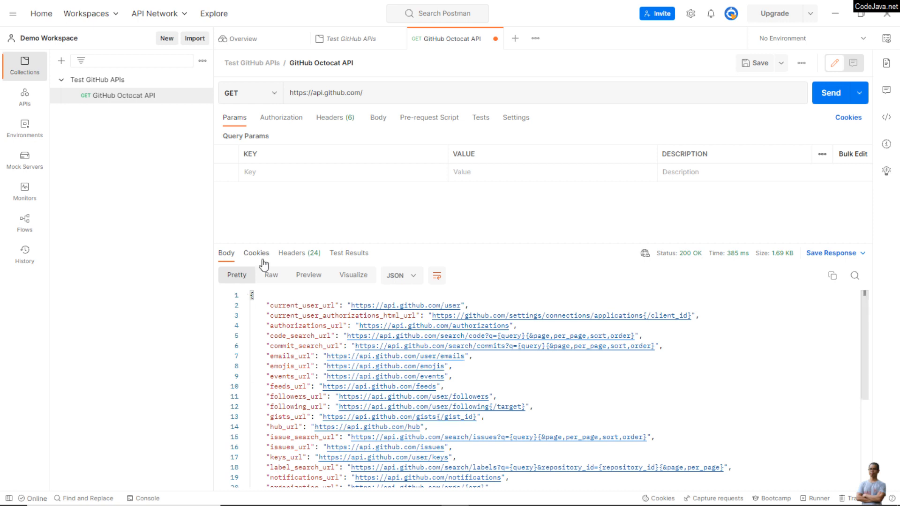
scroll(278, 370, "down", 4)
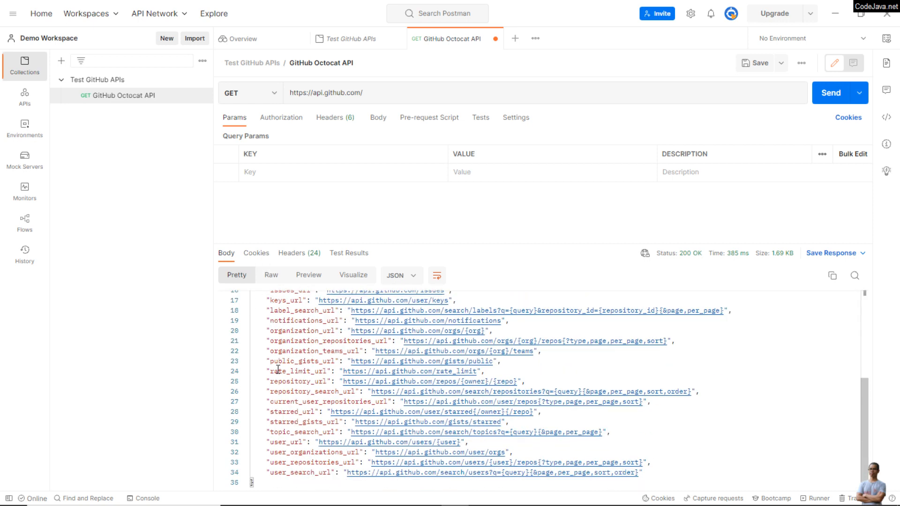
scroll(278, 370, "up", 4)
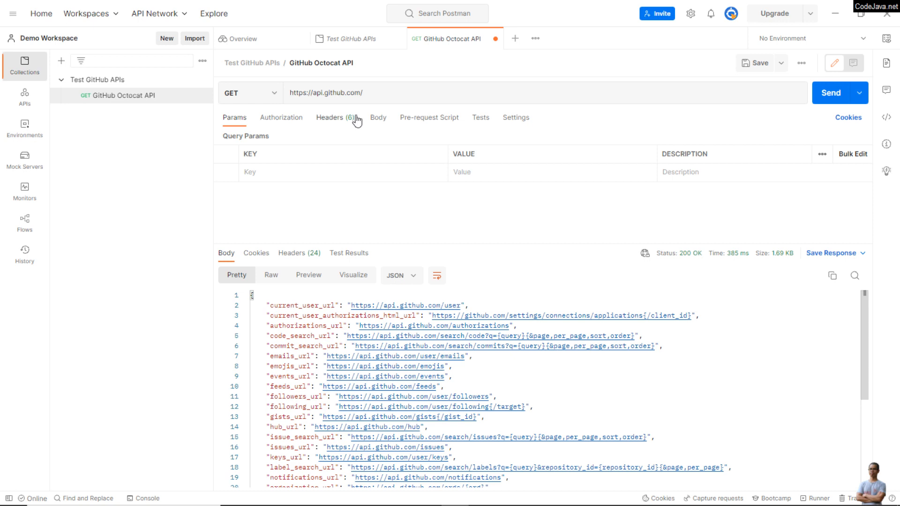
left_click(377, 95)
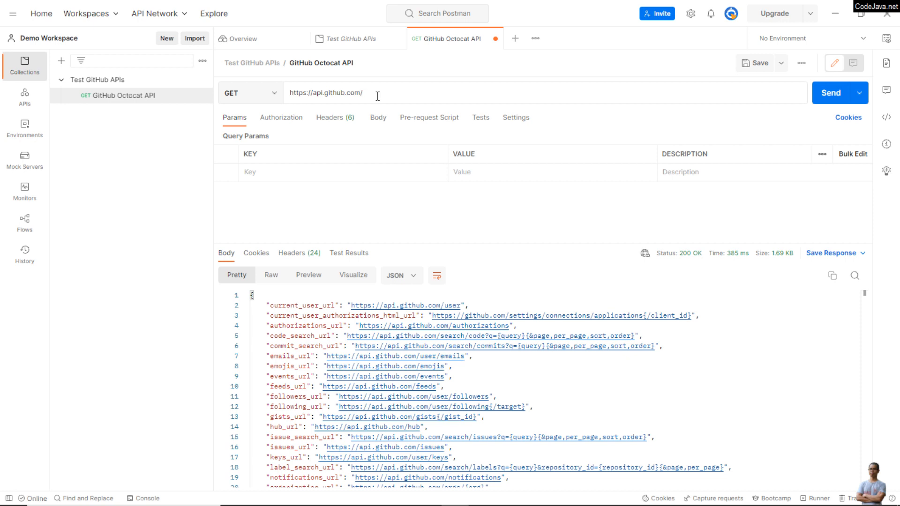
type("octocat")
left_click(823, 96)
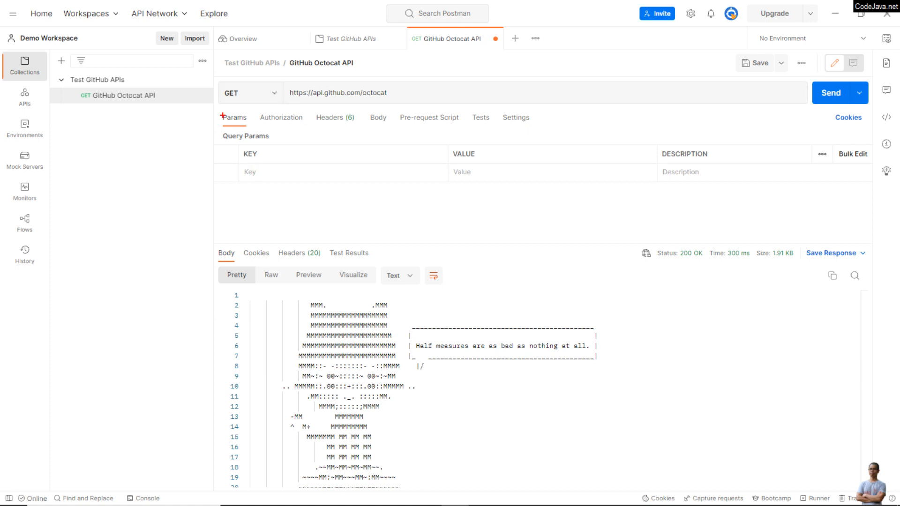
mouse_move(218, 110)
left_mouse_down()
mouse_move(227, 211)
mouse_move(263, 222)
mouse_move(611, 232)
left_mouse_up()
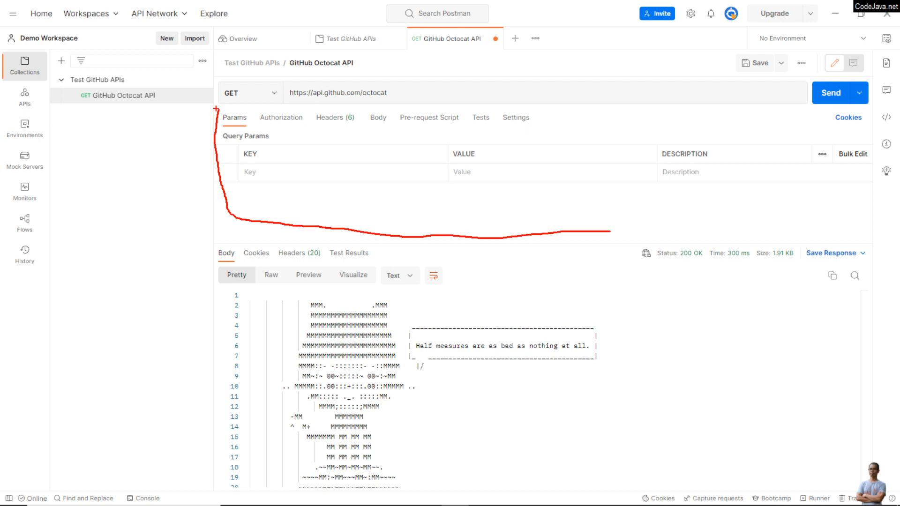
mouse_move(217, 109)
left_mouse_down()
mouse_move(586, 98)
mouse_move(617, 109)
mouse_move(641, 208)
mouse_move(617, 226)
left_mouse_up()
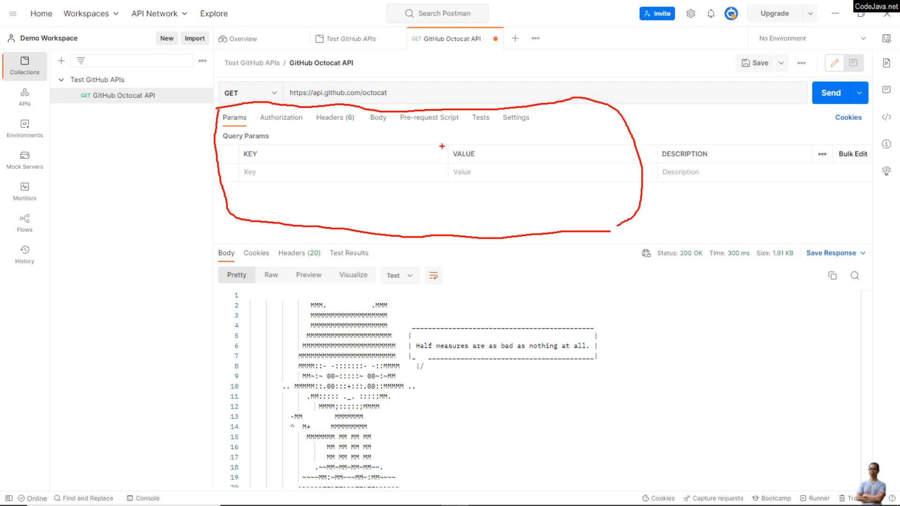
key("Escape")
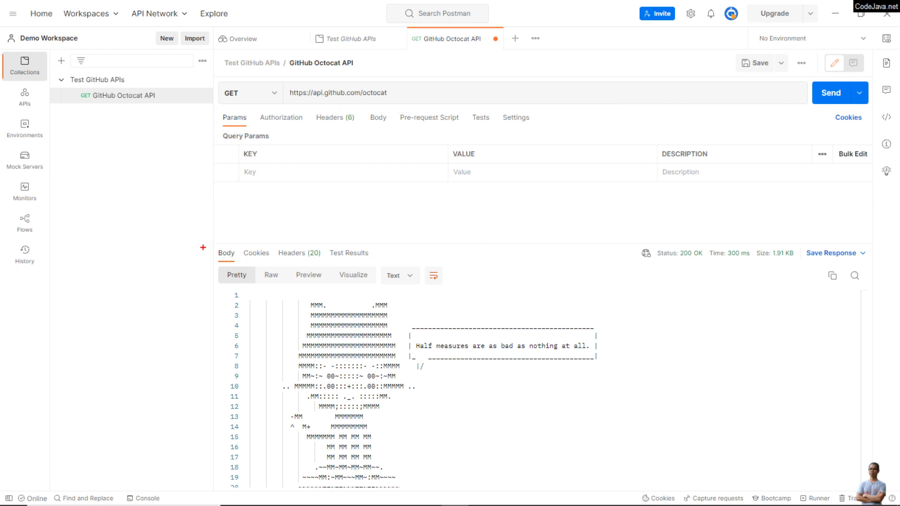
mouse_move(203, 248)
left_mouse_down()
mouse_move(199, 382)
mouse_move(208, 475)
left_mouse_up()
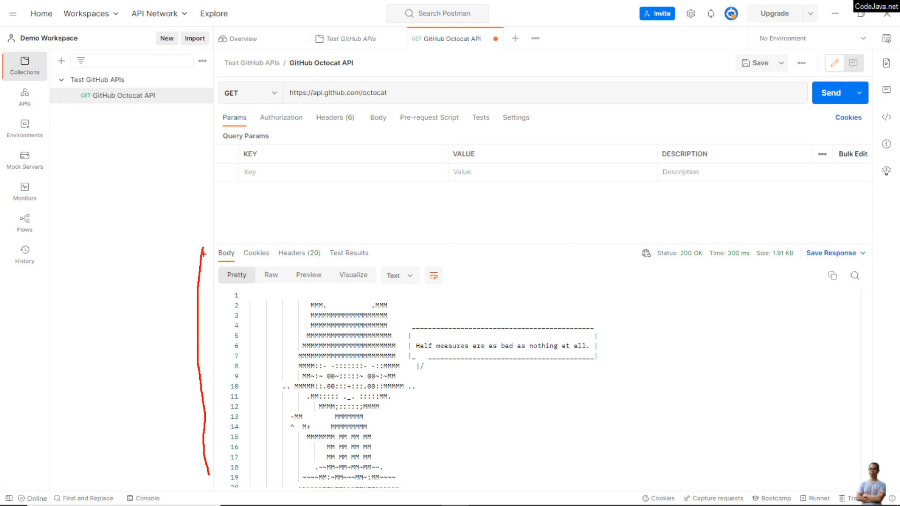
mouse_move(203, 248)
left_mouse_down()
mouse_move(446, 224)
mouse_move(639, 269)
mouse_move(685, 348)
mouse_move(670, 382)
mouse_move(560, 476)
left_mouse_up()
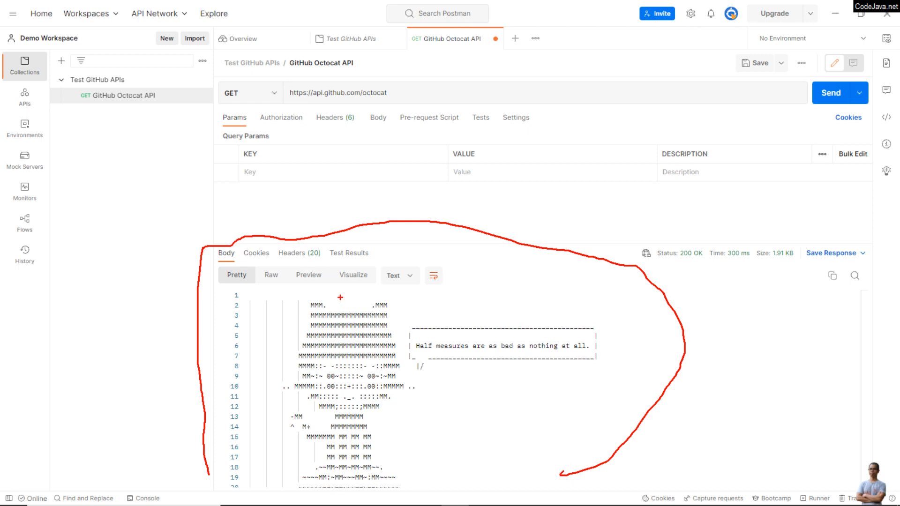
key("Escape")
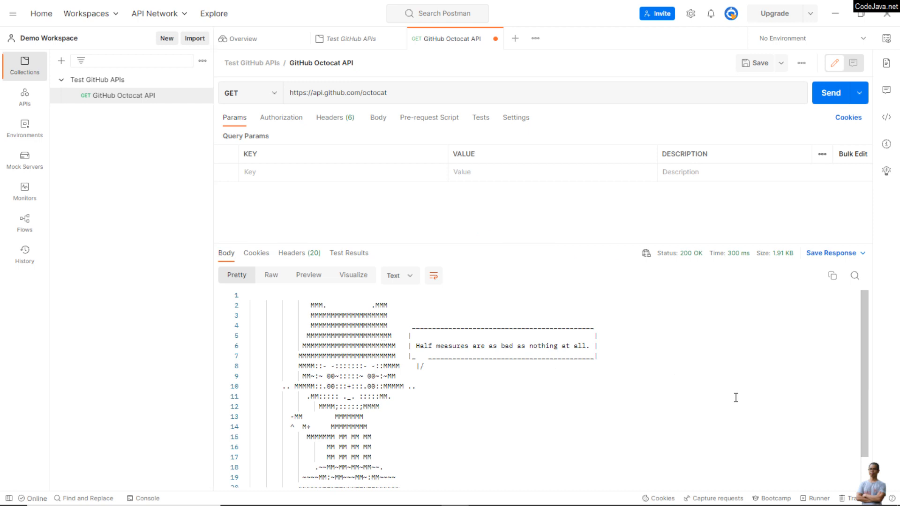
Step: Look through the octocat response body, including the text in its speech bubble, and check the response status
left_click(654, 414)
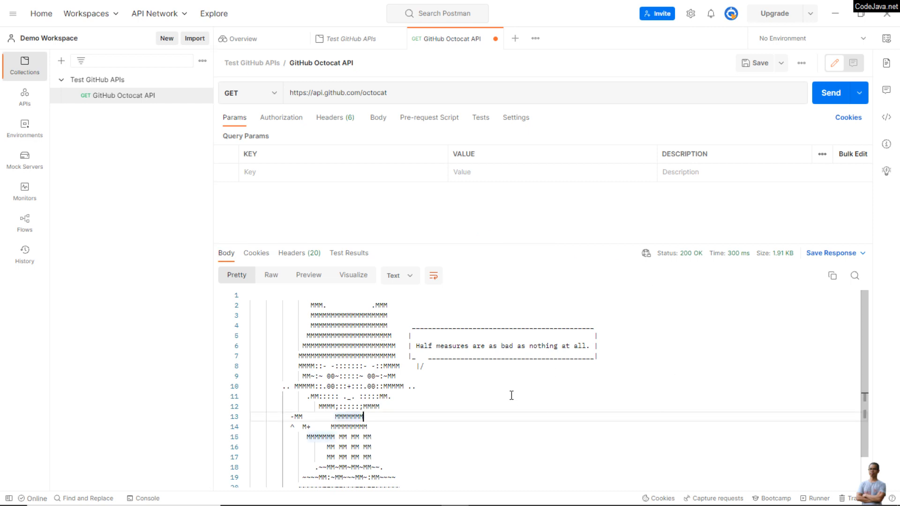
scroll(510, 395, "down", 1)
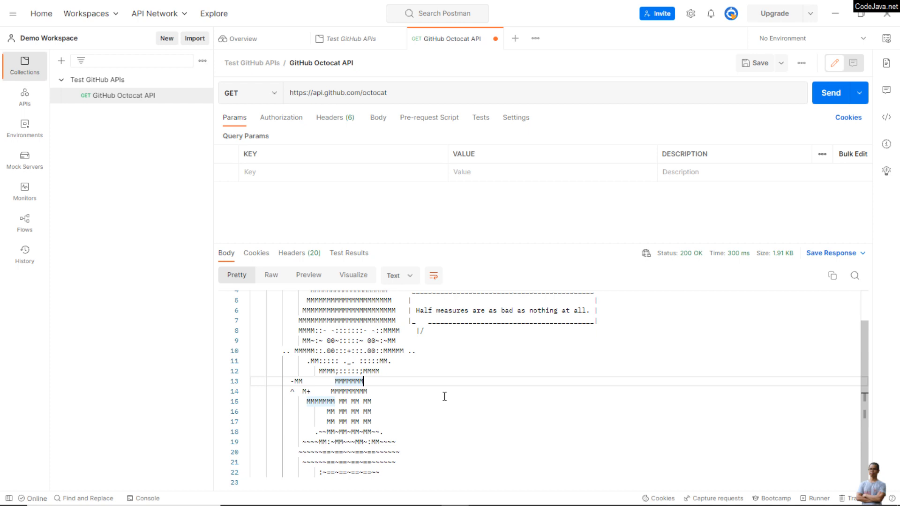
scroll(444, 396, "up", 1)
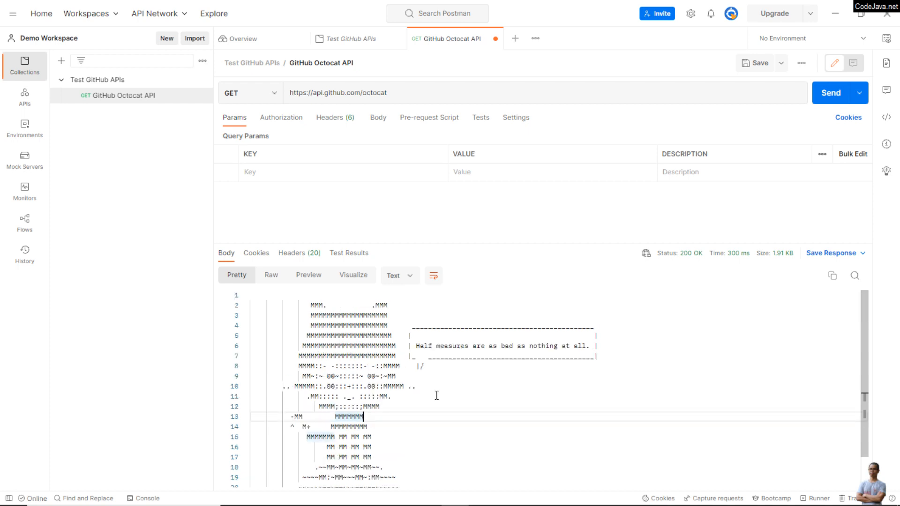
scroll(393, 383, "down", 1)
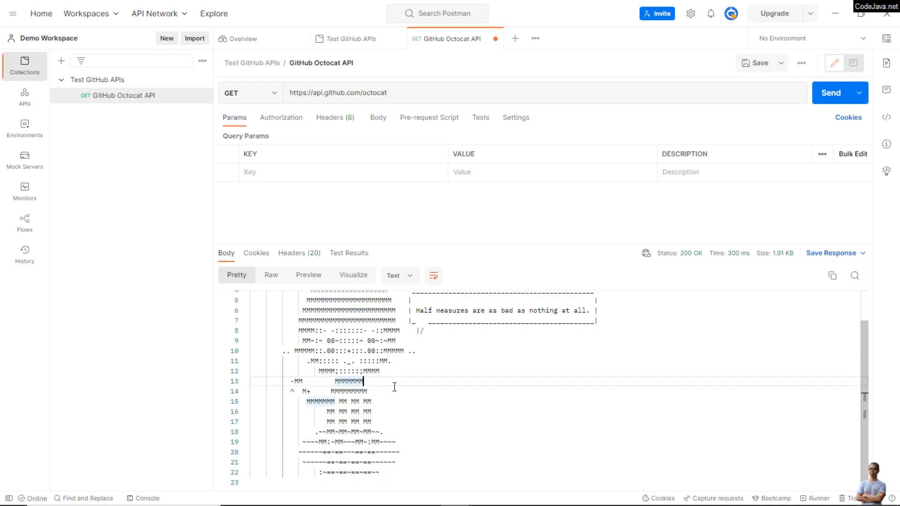
scroll(358, 378, "up", 1)
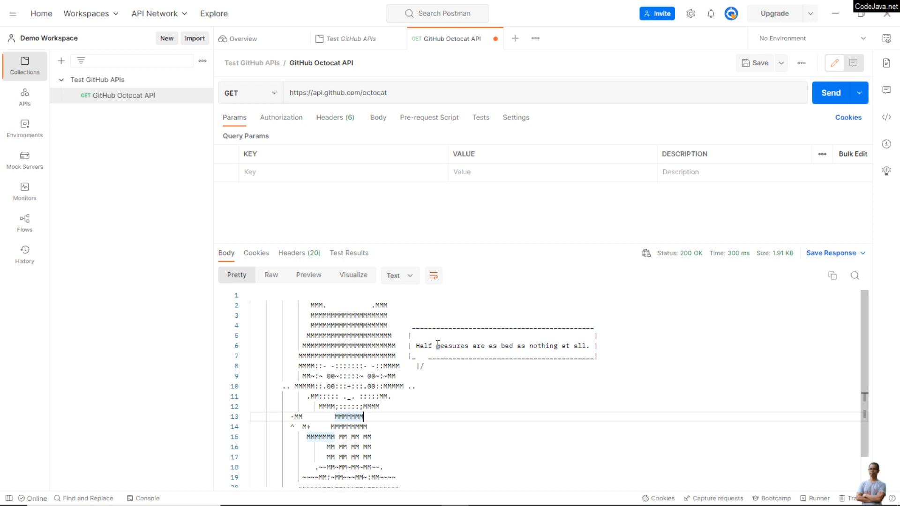
left_click_drag(411, 350, 653, 337)
left_click(683, 385)
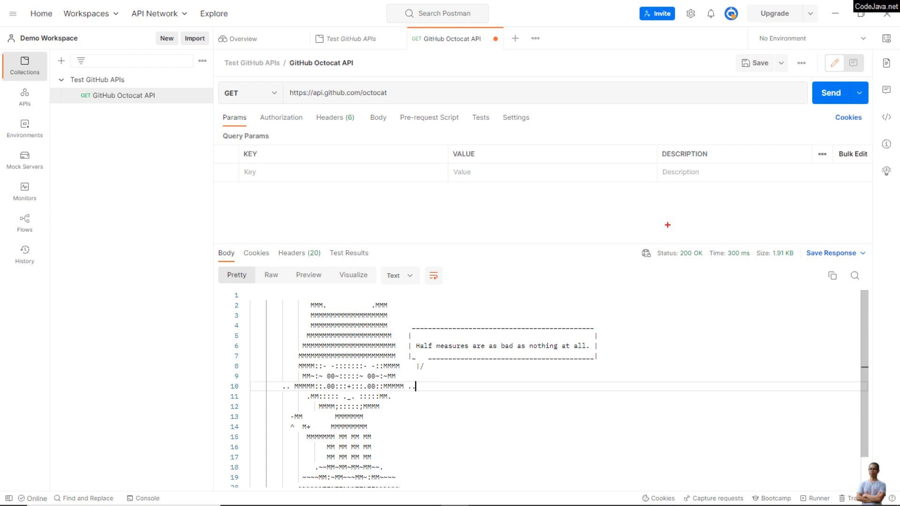
mouse_move(668, 225)
left_mouse_down()
mouse_move(708, 309)
mouse_move(746, 258)
mouse_move(694, 228)
mouse_move(659, 228)
left_mouse_up()
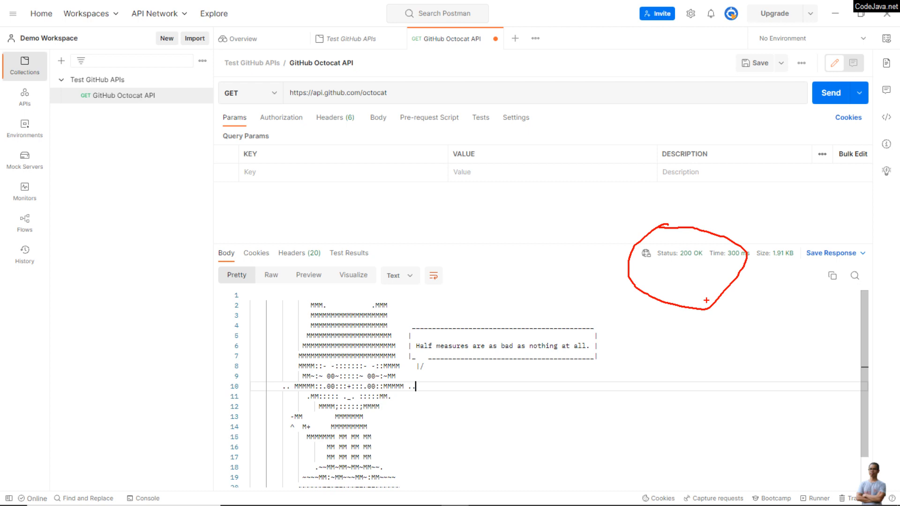
key("Escape")
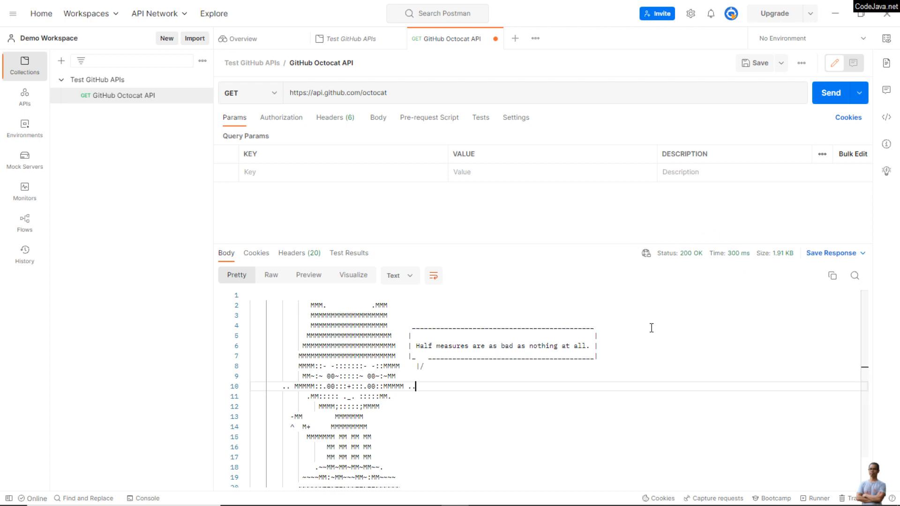
Step: Review the cookies and headers of the octocat response, and return to the response body
left_click(257, 258)
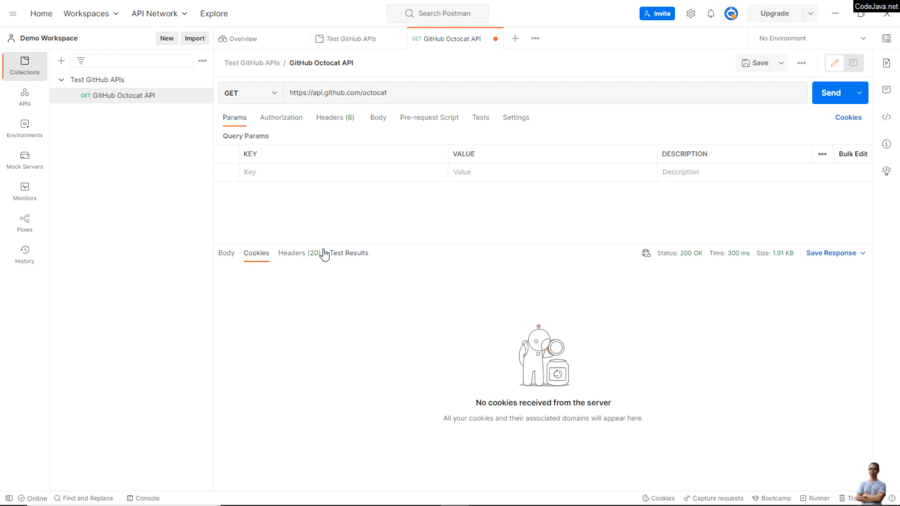
left_click(308, 257)
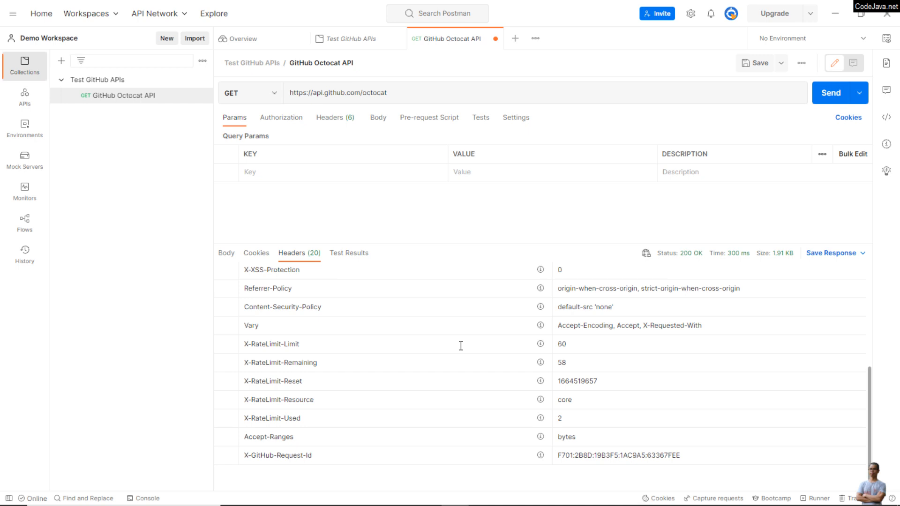
scroll(461, 346, "up", 2)
scroll(461, 346, "up", 5)
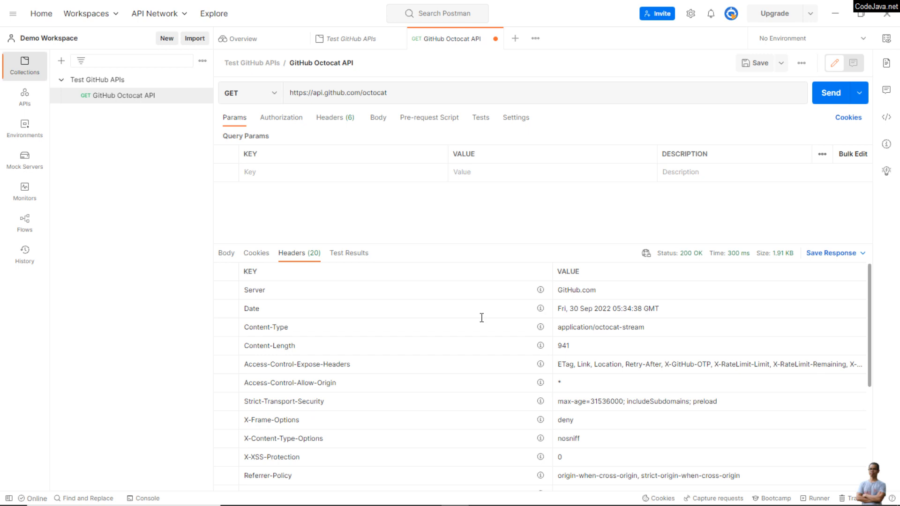
left_click(227, 253)
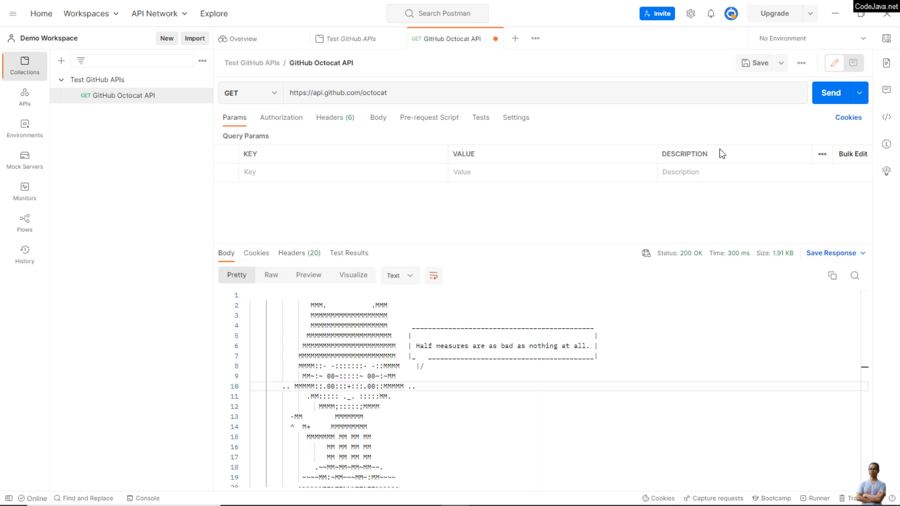
Step: Resend the GitHub Octocat API request and examine the speech bubble text and the rest of the new response body
left_click(824, 94)
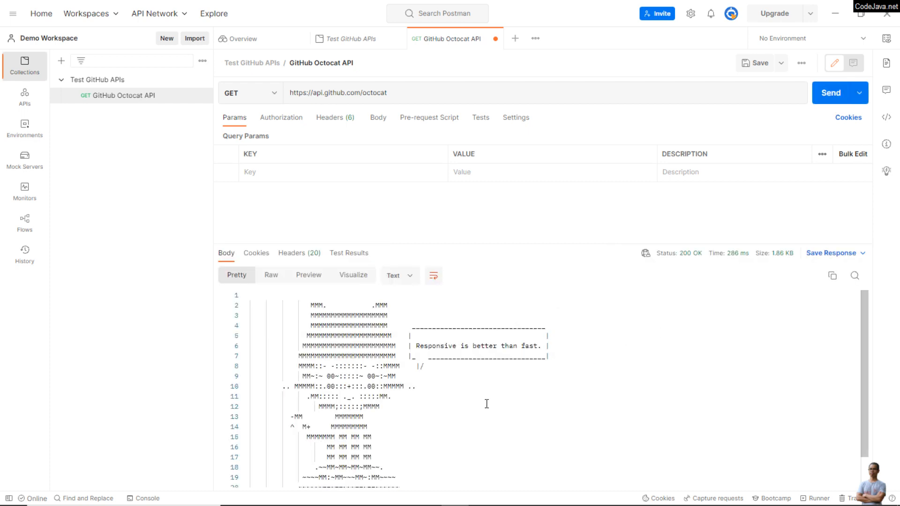
left_click_drag(414, 349, 542, 346)
left_click(530, 398)
scroll(529, 400, "down", 2)
scroll(529, 400, "up", 2)
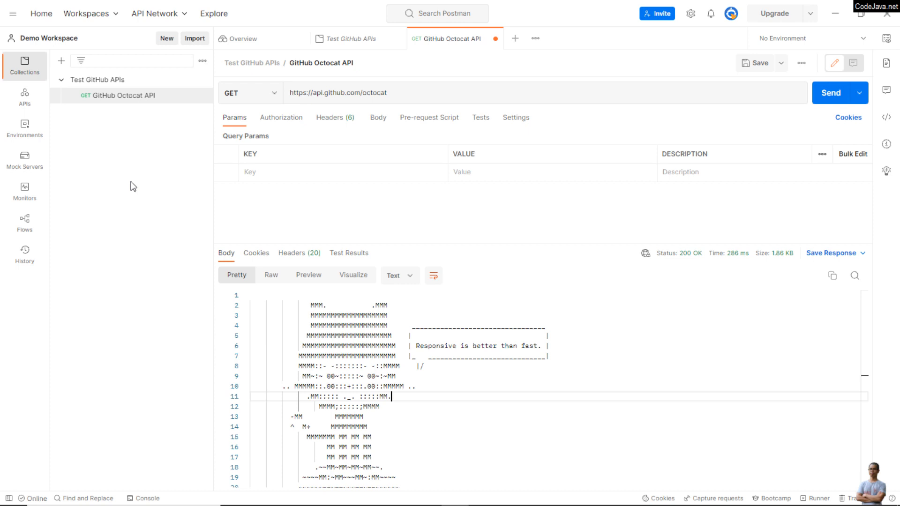
Step: Create a collection in Demo Workspace and name it Product APIs Test
left_click(61, 66)
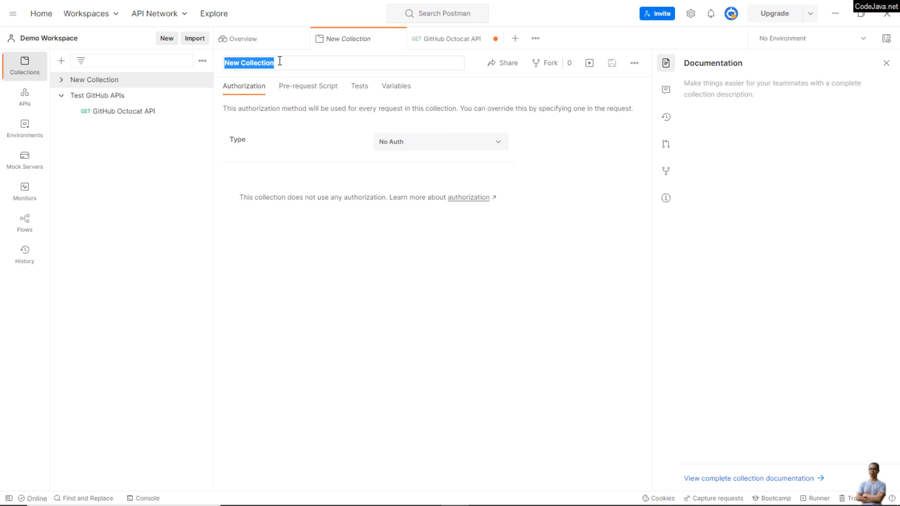
type("P")
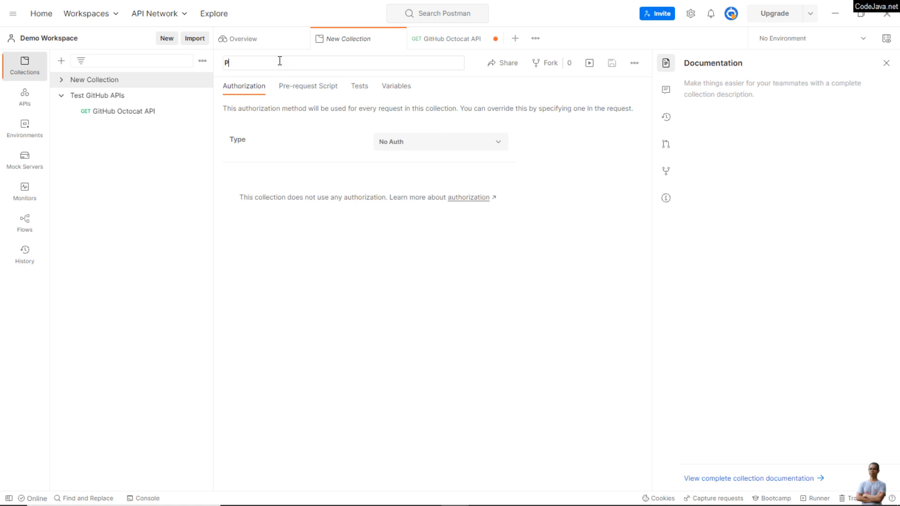
type("roduct APIs Test")
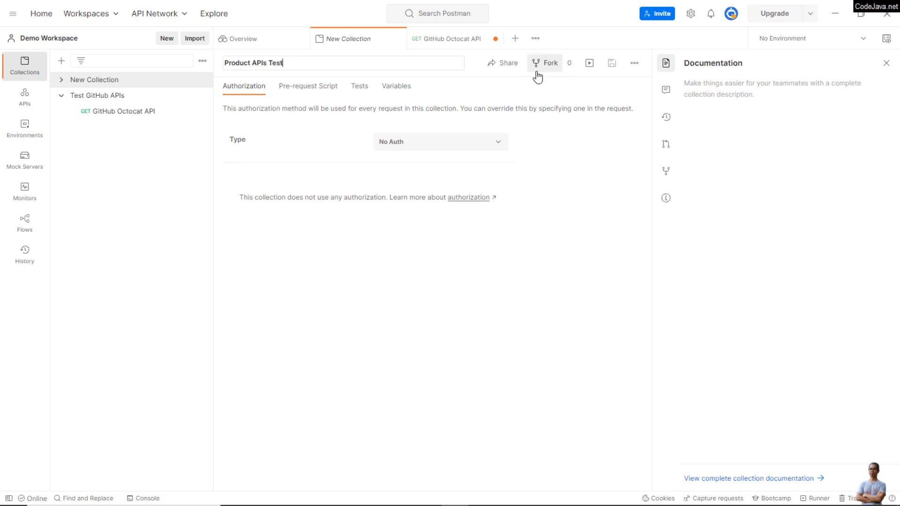
key("Return")
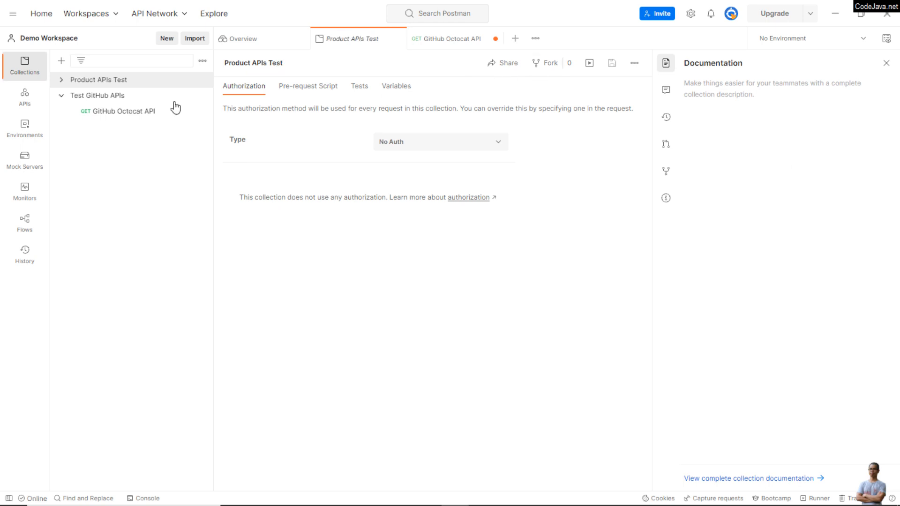
Step: Collapse the Test GitHub APIs collection and add a request named Test List All Products to the Product APIs Test collection
left_click(61, 96)
left_click(60, 80)
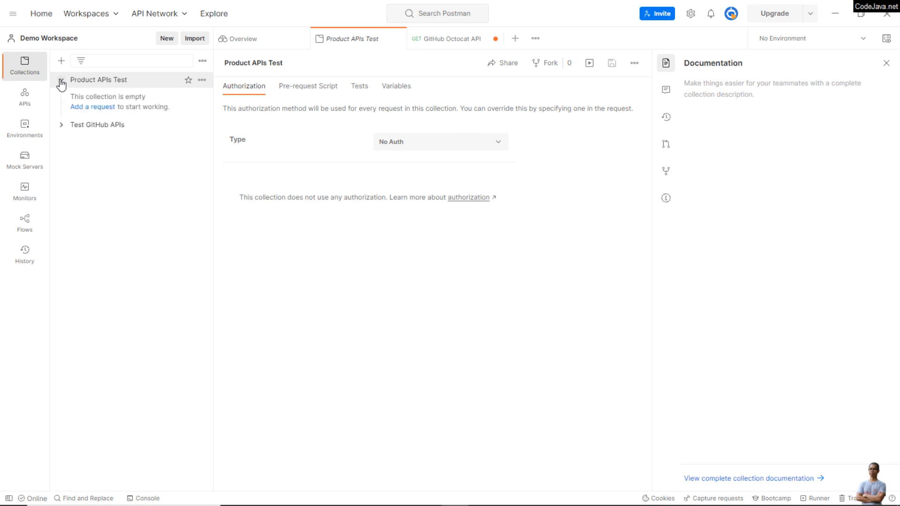
left_click(101, 109)
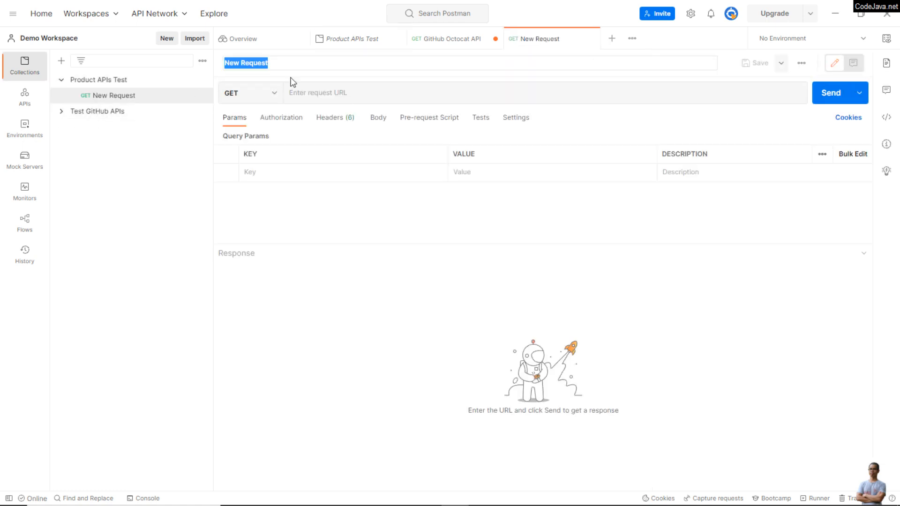
type("Te")
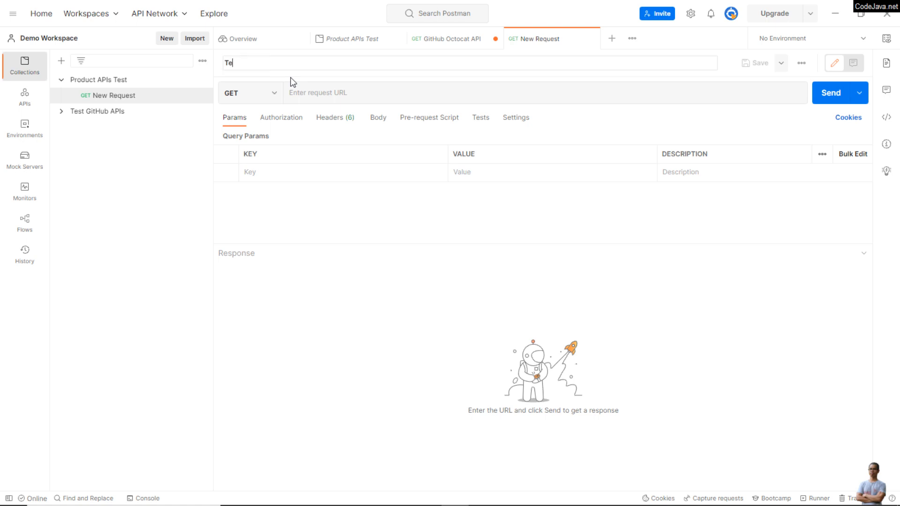
type("st List All Products")
Step: Keep the Test List All Products request as GET, set its URL to localhost:8080/api/v1/products, and send it
left_click(274, 94)
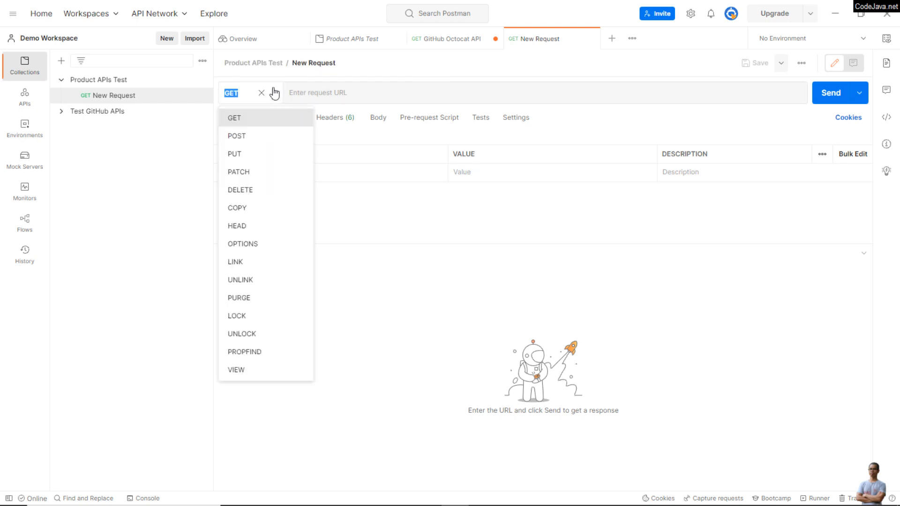
left_click(323, 91)
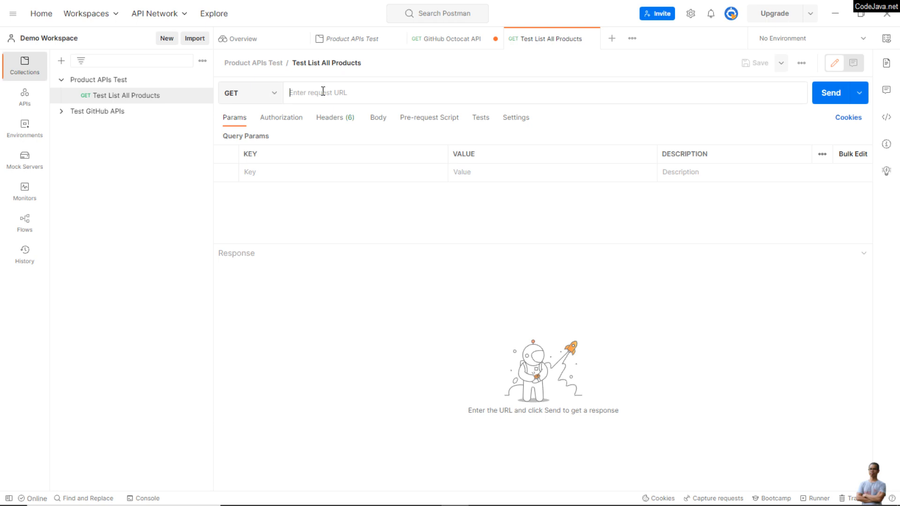
type("local")
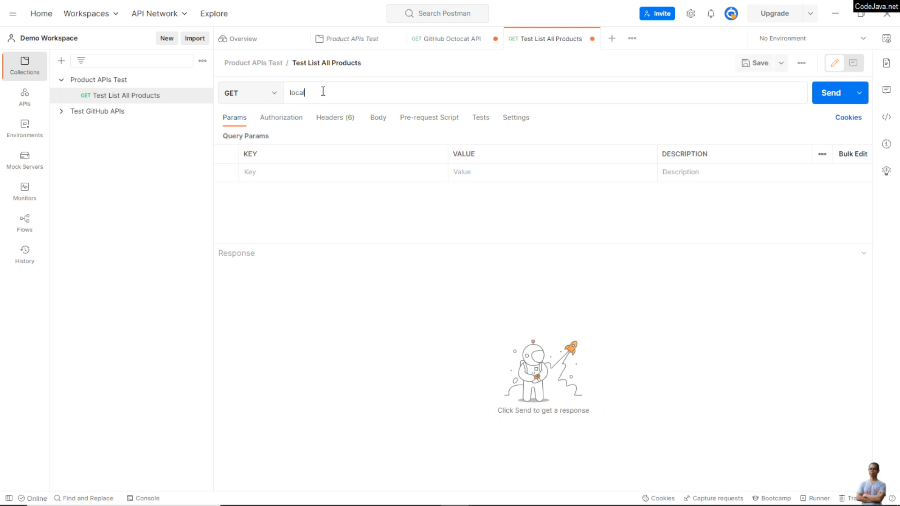
type("host:8080/api/v1/products")
left_click(829, 97)
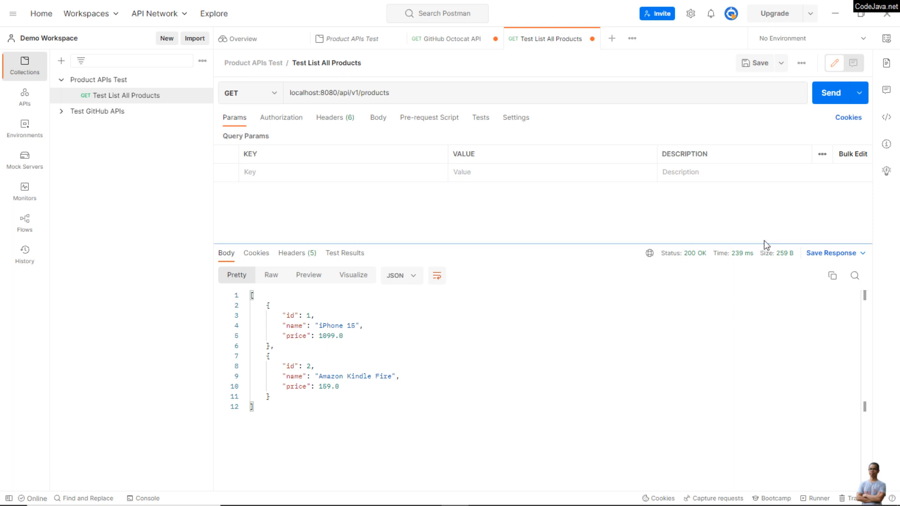
Step: Examine the status and the full JSON body of the Test List All Products response
mouse_move(704, 237)
left_mouse_down()
mouse_move(652, 245)
mouse_move(654, 283)
mouse_move(738, 261)
mouse_move(716, 232)
mouse_move(705, 237)
left_mouse_up()
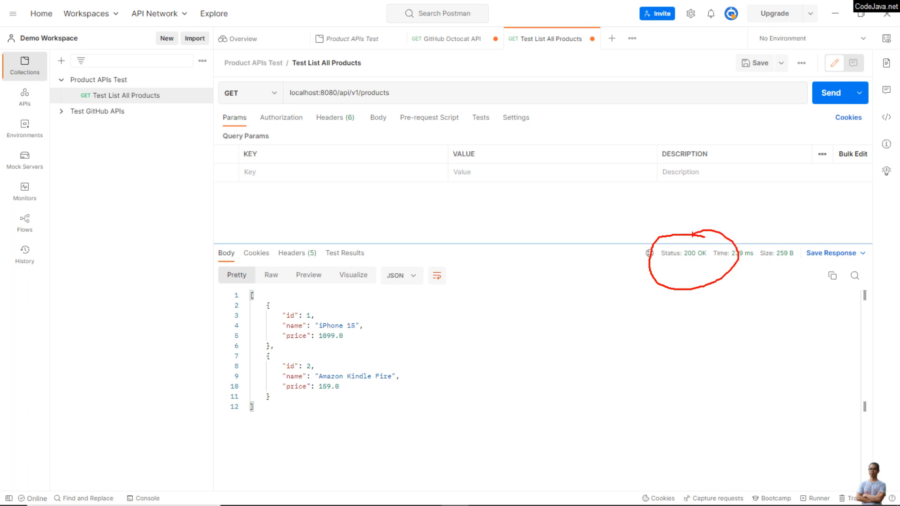
key("Escape")
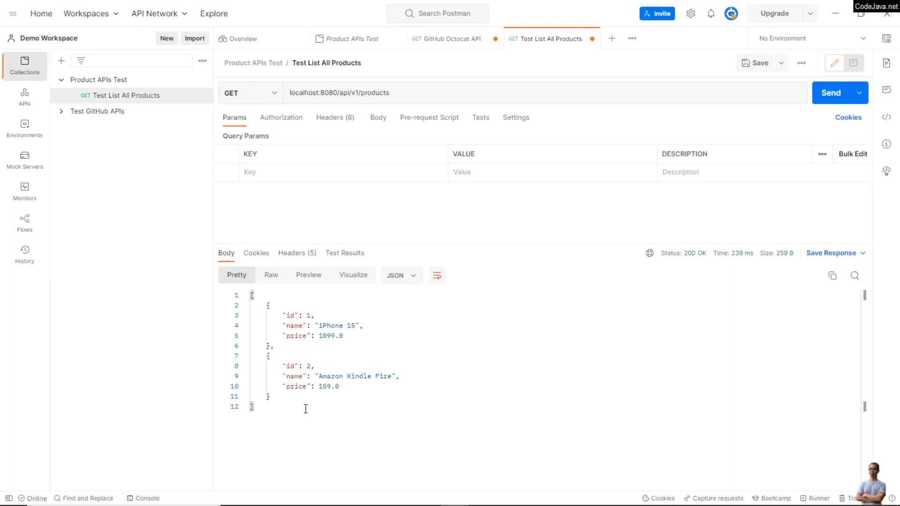
left_click_drag(305, 409, 228, 288)
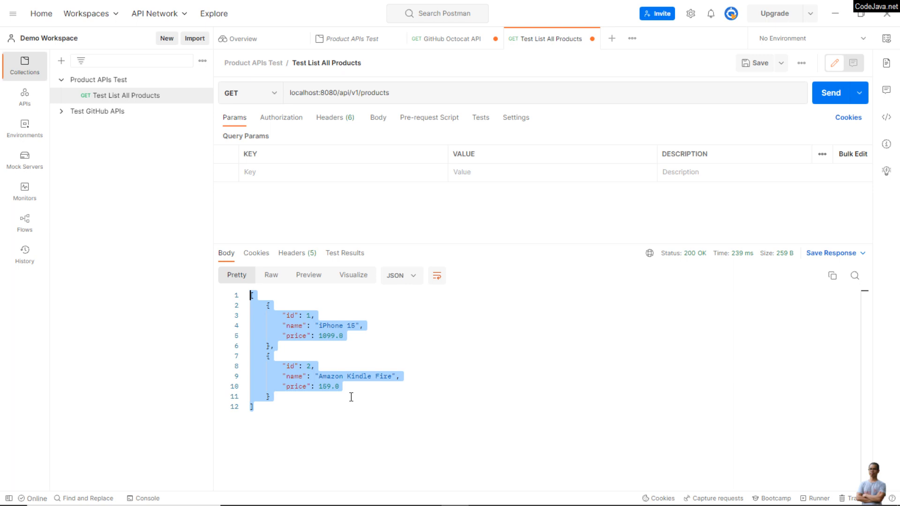
left_click(356, 345)
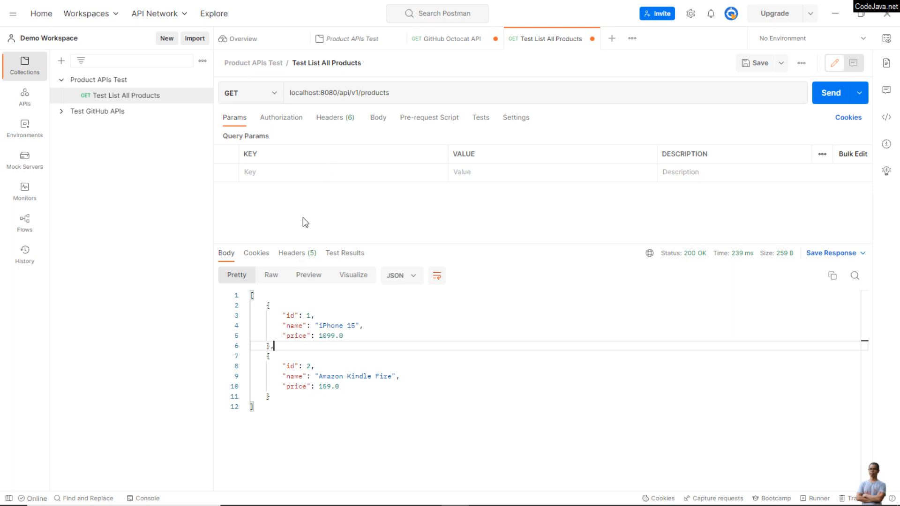
Step: Append the second product's id to the request URL, making it localhost:8080/api/v1/products/2, and send the request
left_click(408, 92)
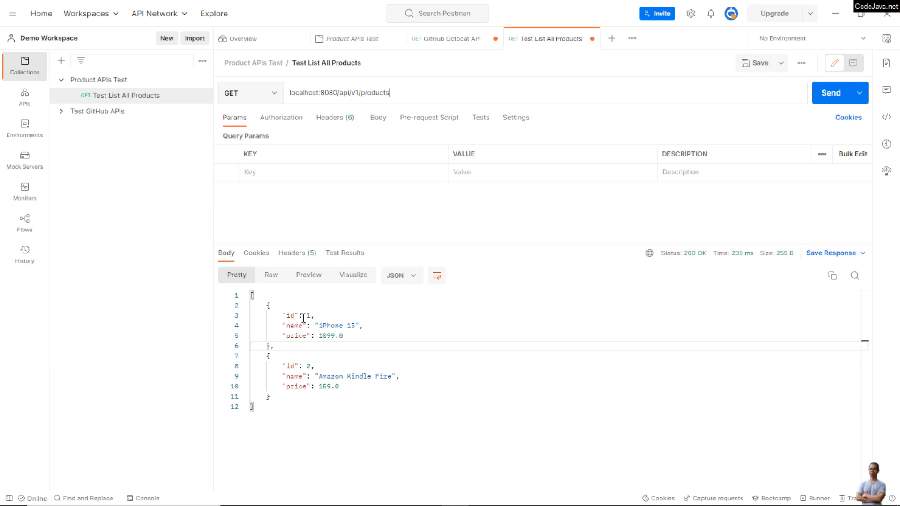
left_click_drag(304, 366, 338, 365)
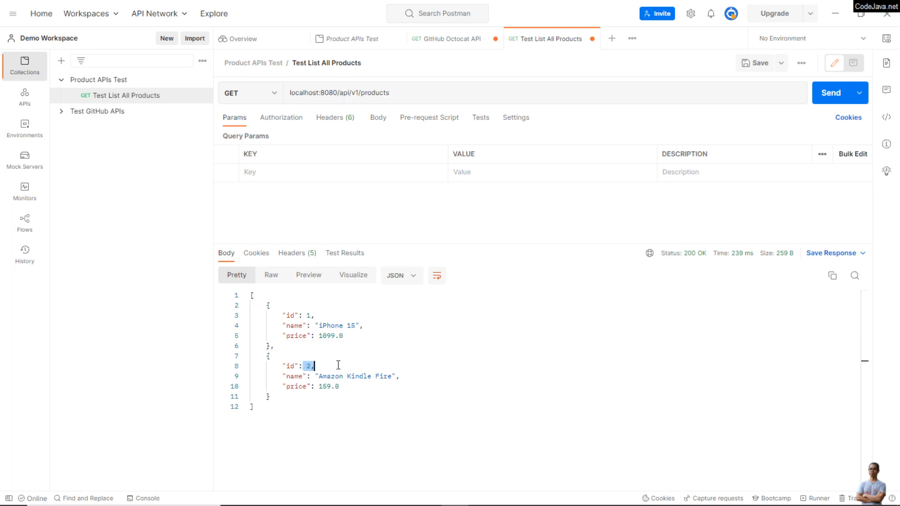
left_click(431, 95)
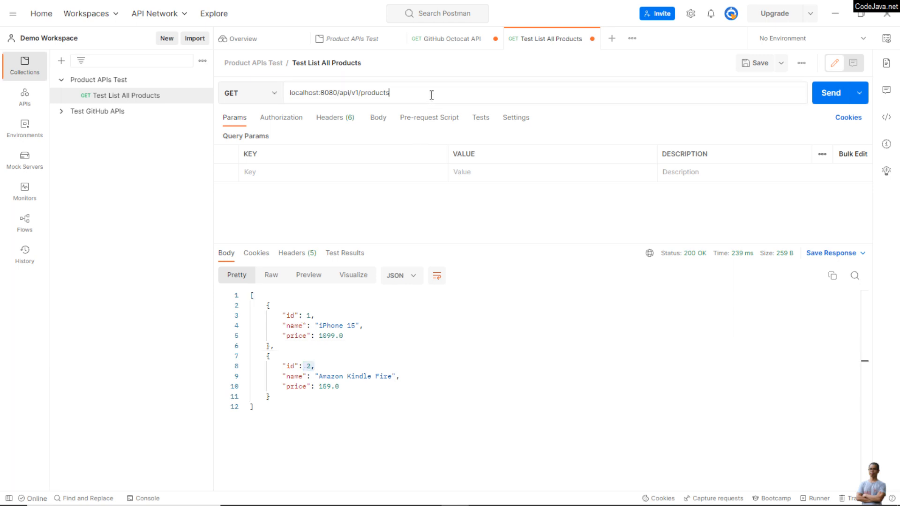
type("/2")
double_click(394, 93)
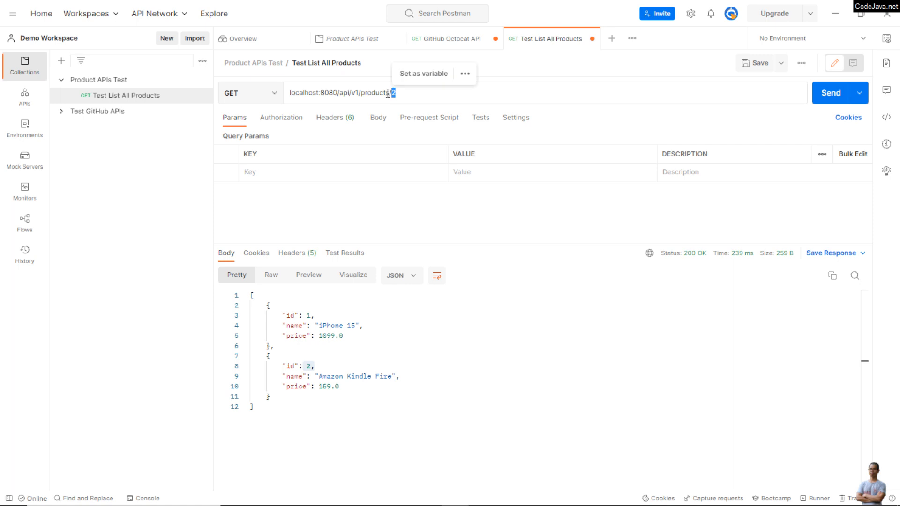
left_click(829, 96)
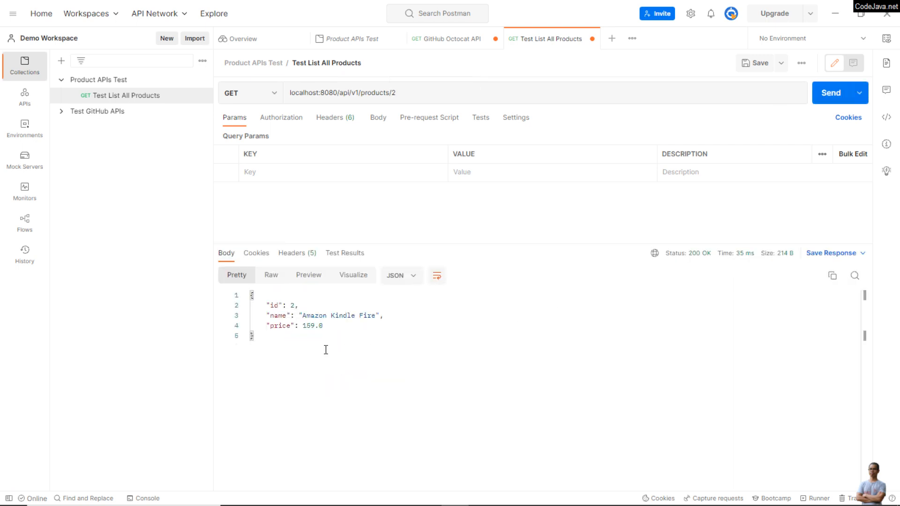
Step: Examine the single-product response's JSON body, its id value, the cookies and the response headers
left_click_drag(292, 344, 227, 283)
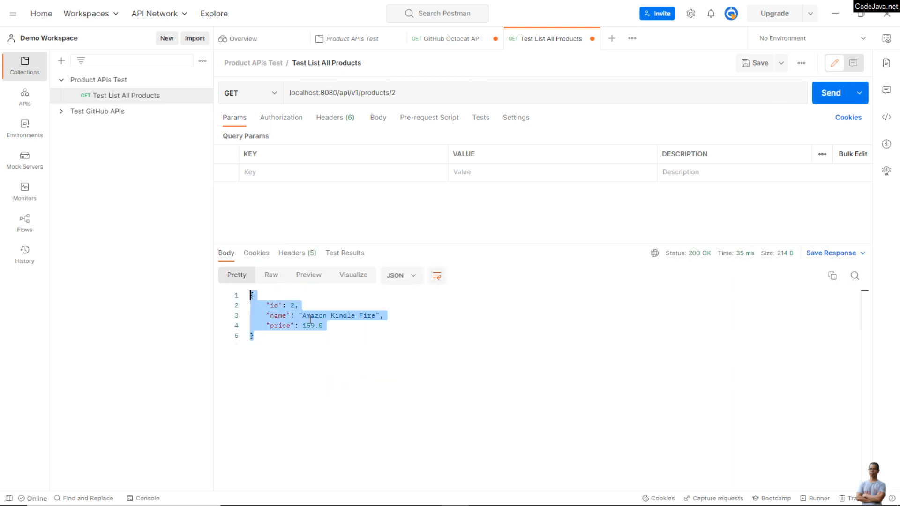
left_click(338, 355)
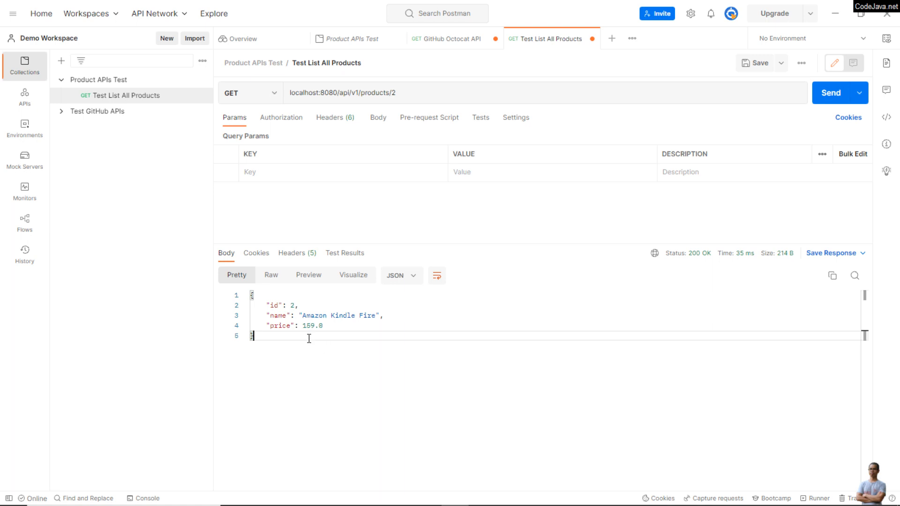
left_click_drag(290, 305, 317, 302)
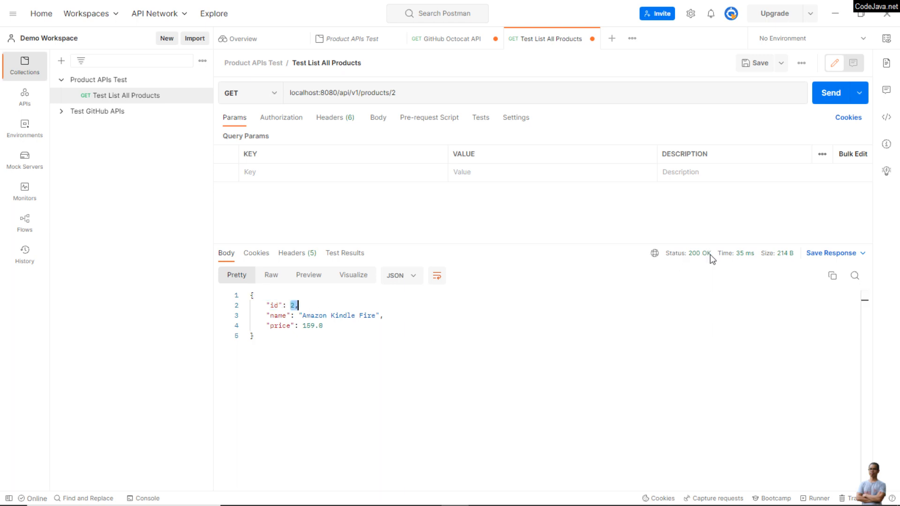
left_click(249, 255)
left_click(287, 255)
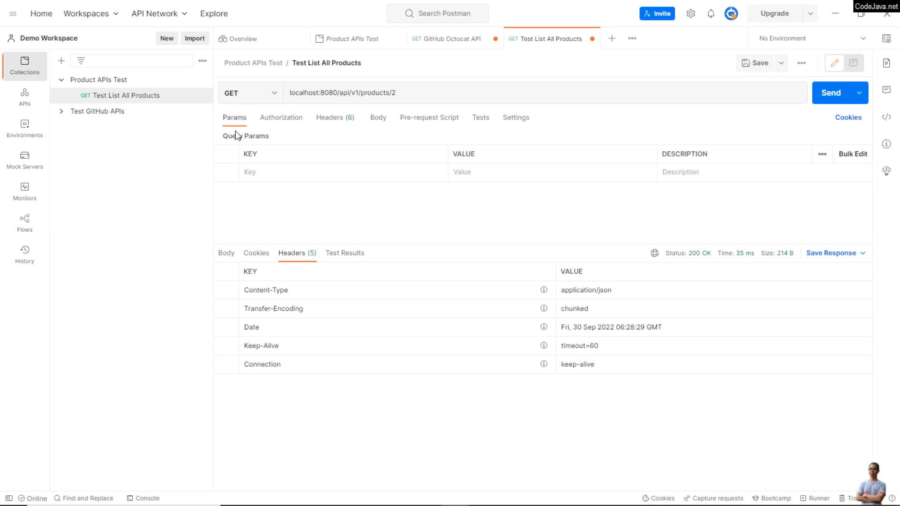
Step: Review the request's authorization, headers and body settings, ending on its query parameters
left_click(283, 120)
left_click(330, 118)
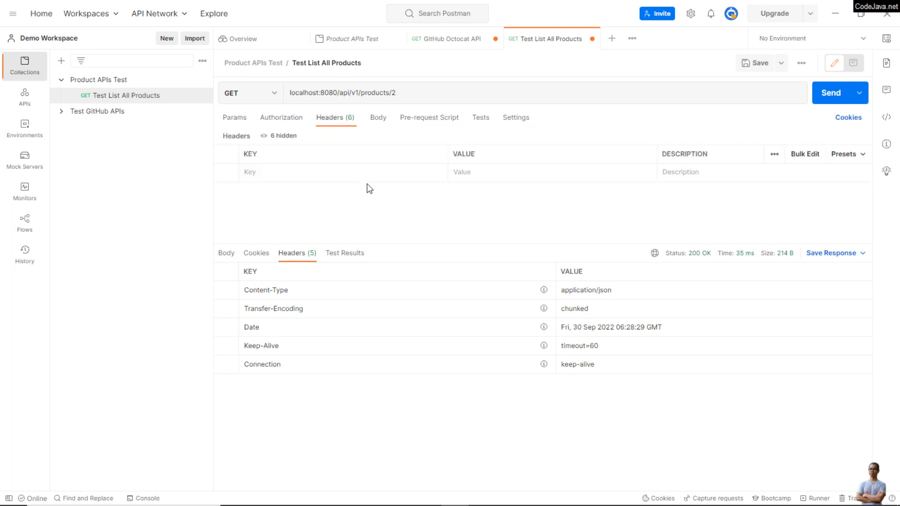
left_click(378, 119)
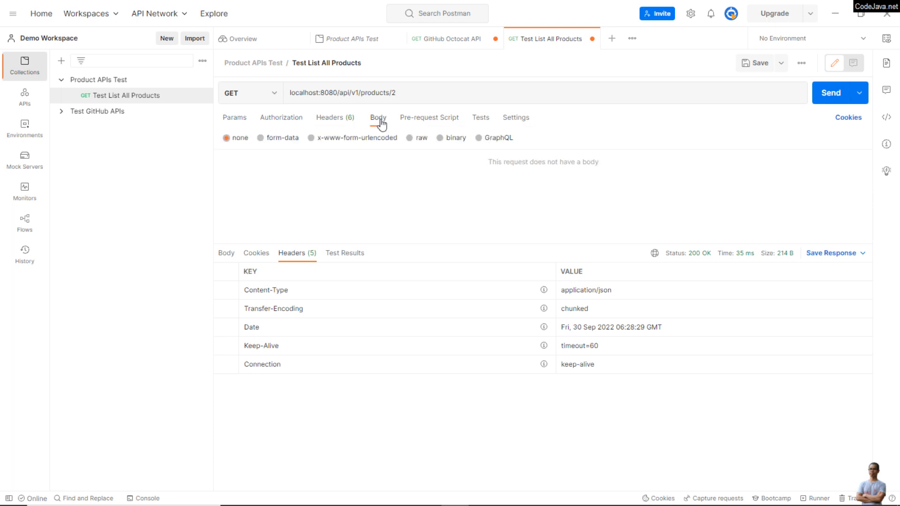
left_click(239, 118)
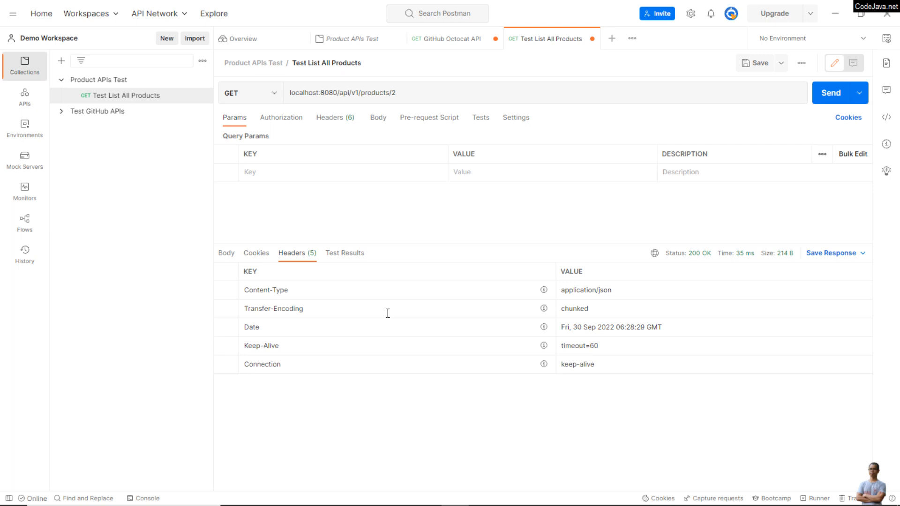
Step: Remove the product id from the Test List All Products URL, restoring localhost:8080/api/v1/products, and resend the request
double_click(409, 91)
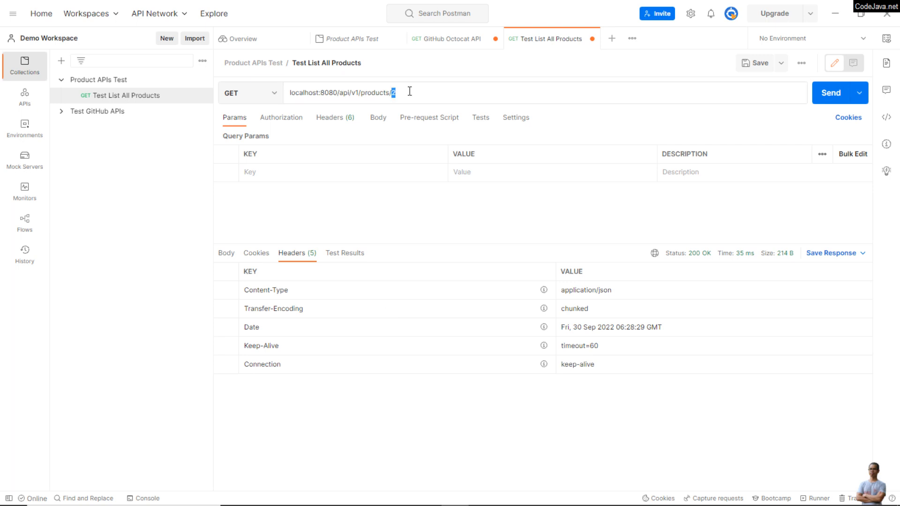
key("BackSpace")
left_click(837, 97)
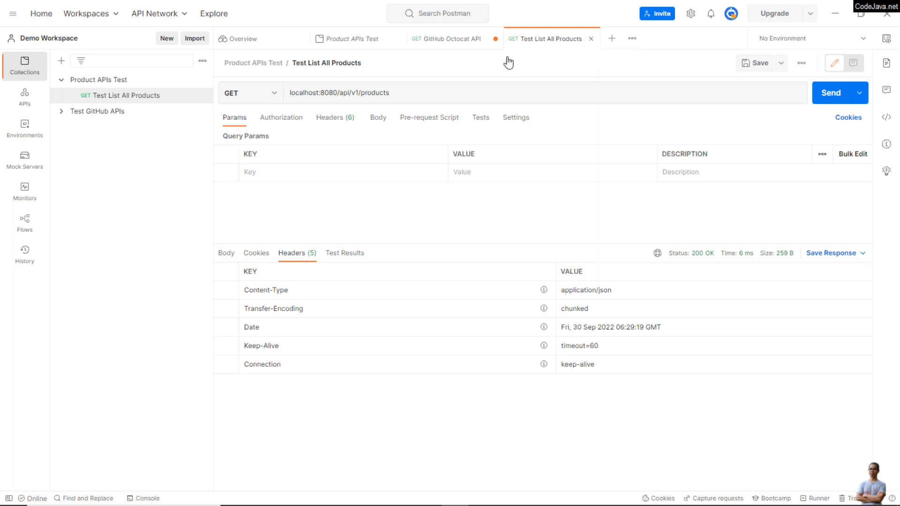
Step: Add a request to the Product APIs Test collection and name it Test Get Details of a Product
left_click(133, 84)
left_click(202, 80)
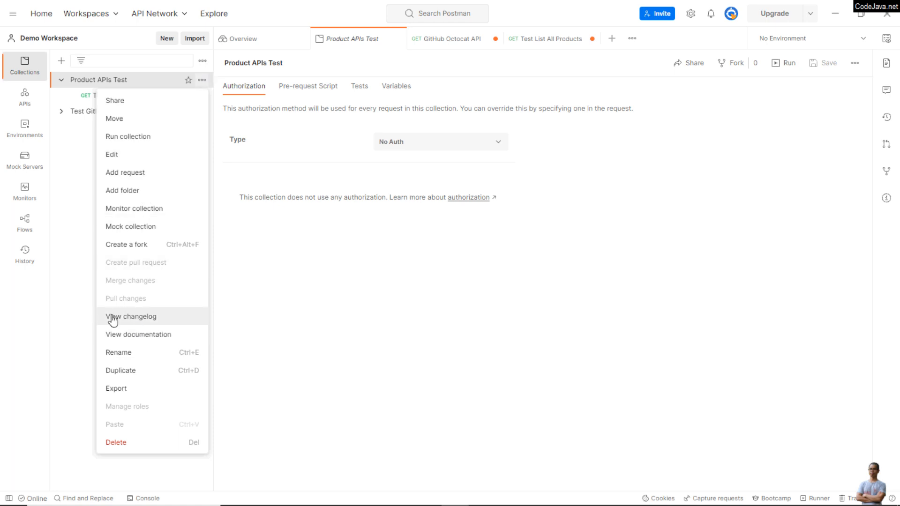
left_click(126, 173)
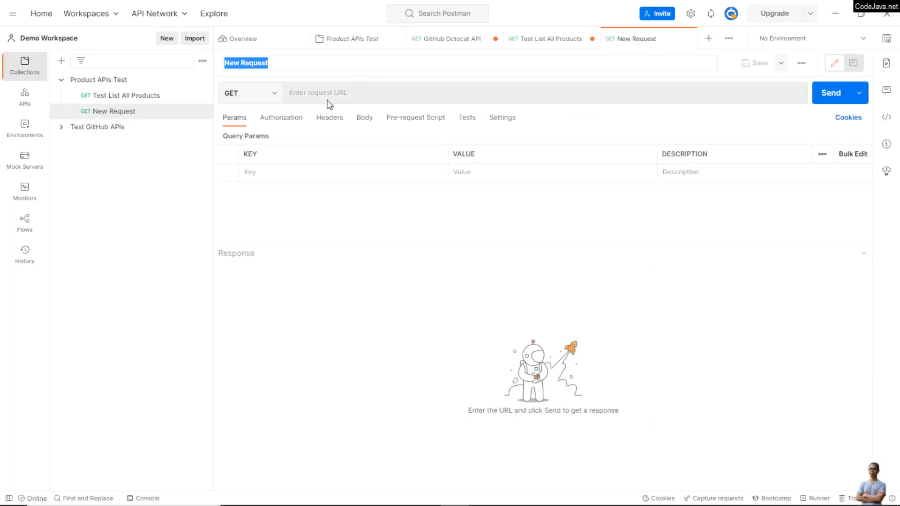
left_click(341, 66)
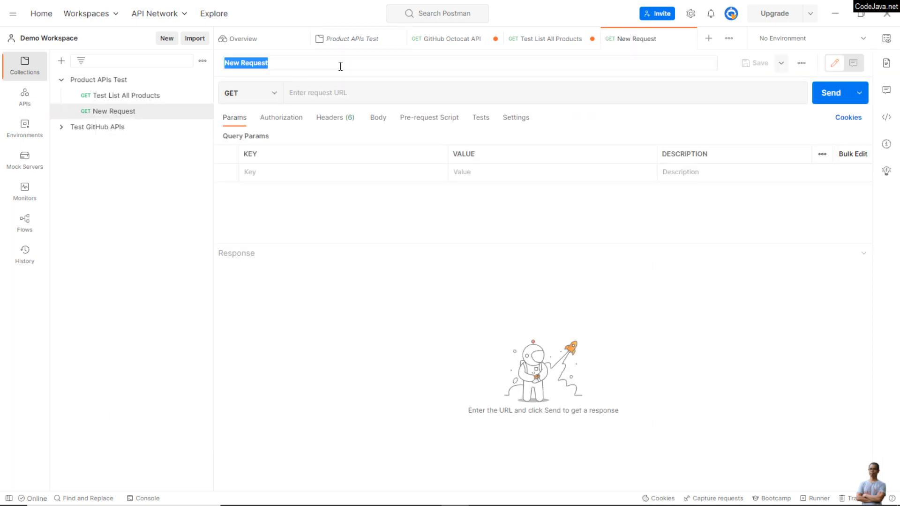
type("Test")
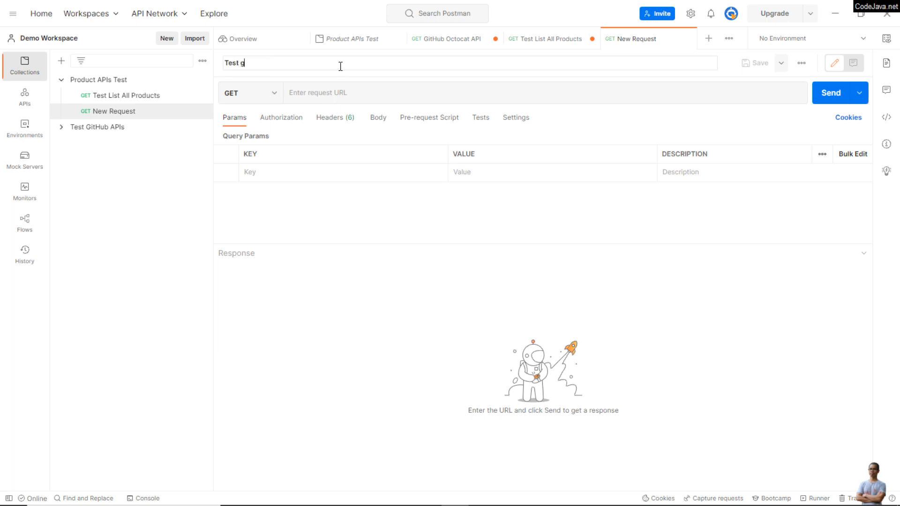
type(" Get Details of a Product")
Step: Set the new request's URL to localhost:8080/api/v1/products/2, send it as GET, and examine the returned JSON body
left_click(362, 98)
type("localhost")
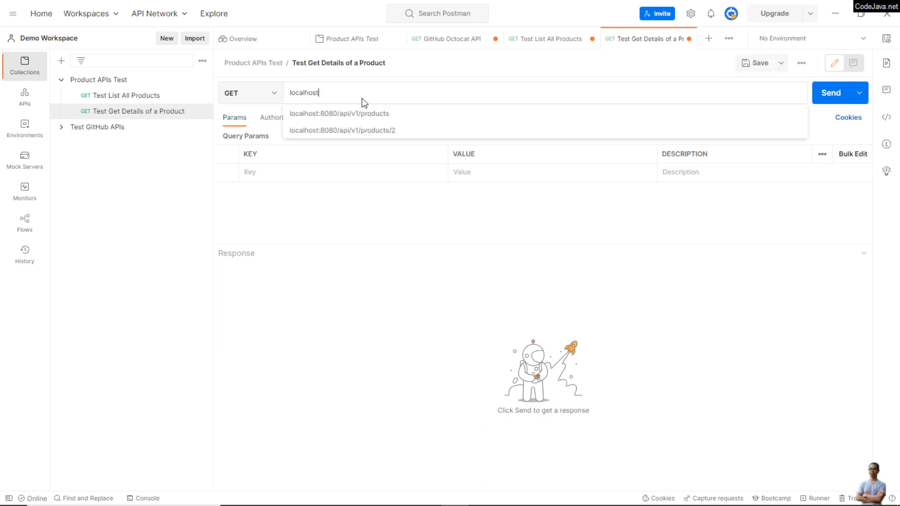
key("Down")
key("Down")
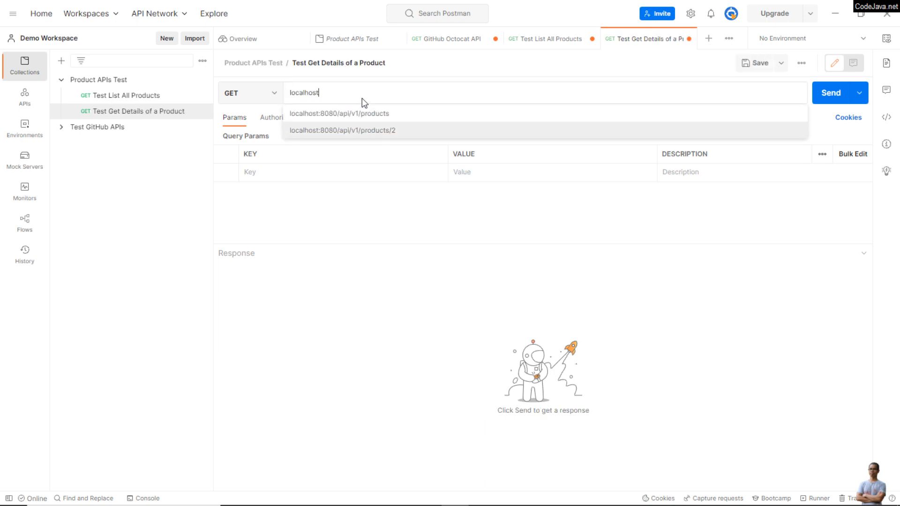
left_click(354, 130)
left_click(831, 93)
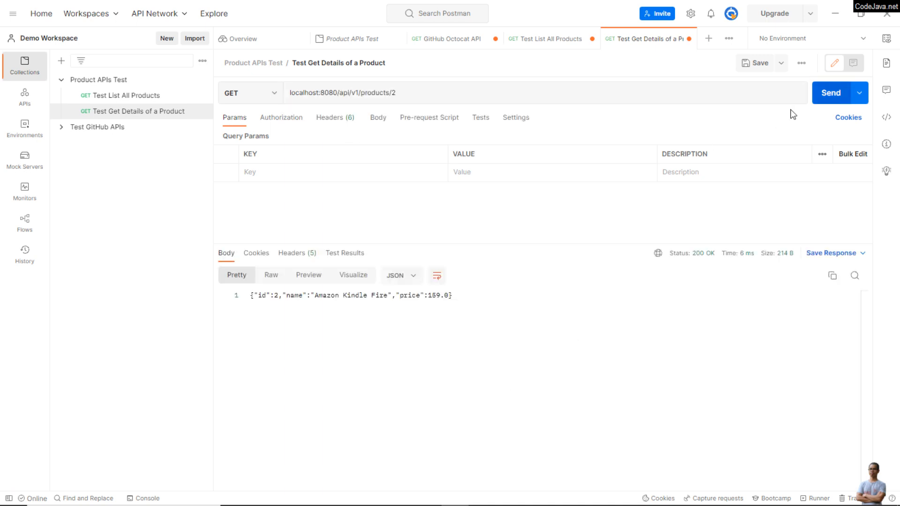
left_click_drag(304, 342, 227, 295)
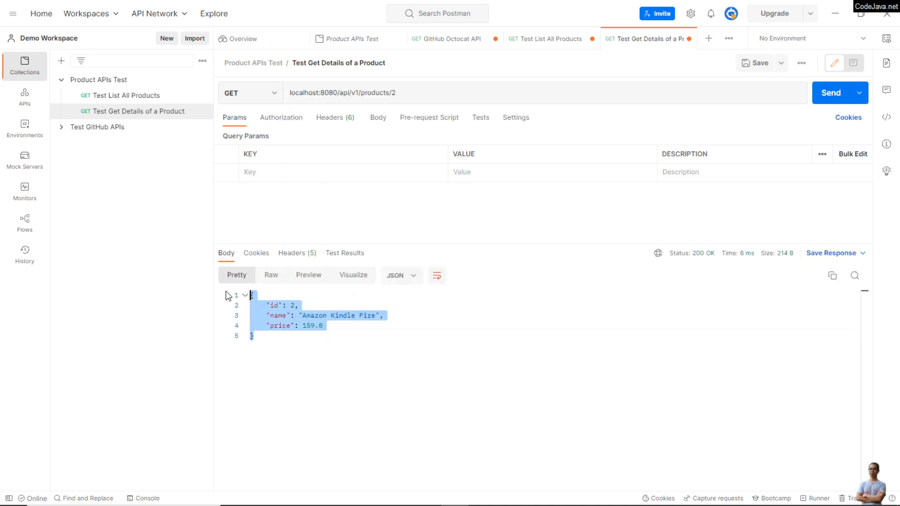